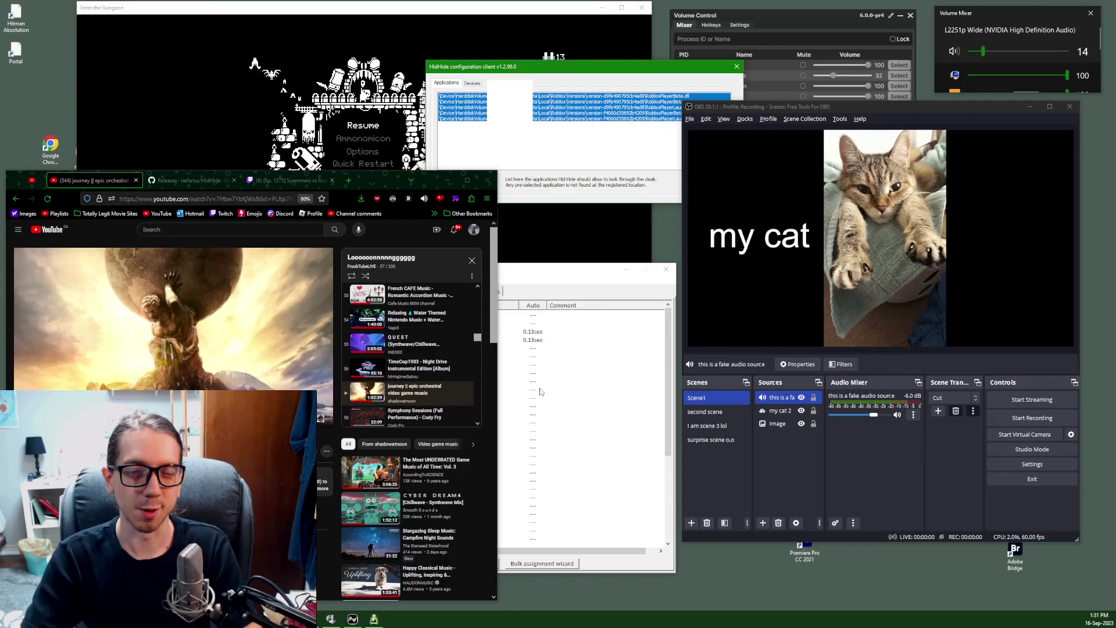
Check the Alt+F7 assignment and auto-repeat setting of Joystick 2's Stick1 up in JoyToKey, and cancel the assignment dialog
{"action": "left_click", "coordinate": [540, 390]}
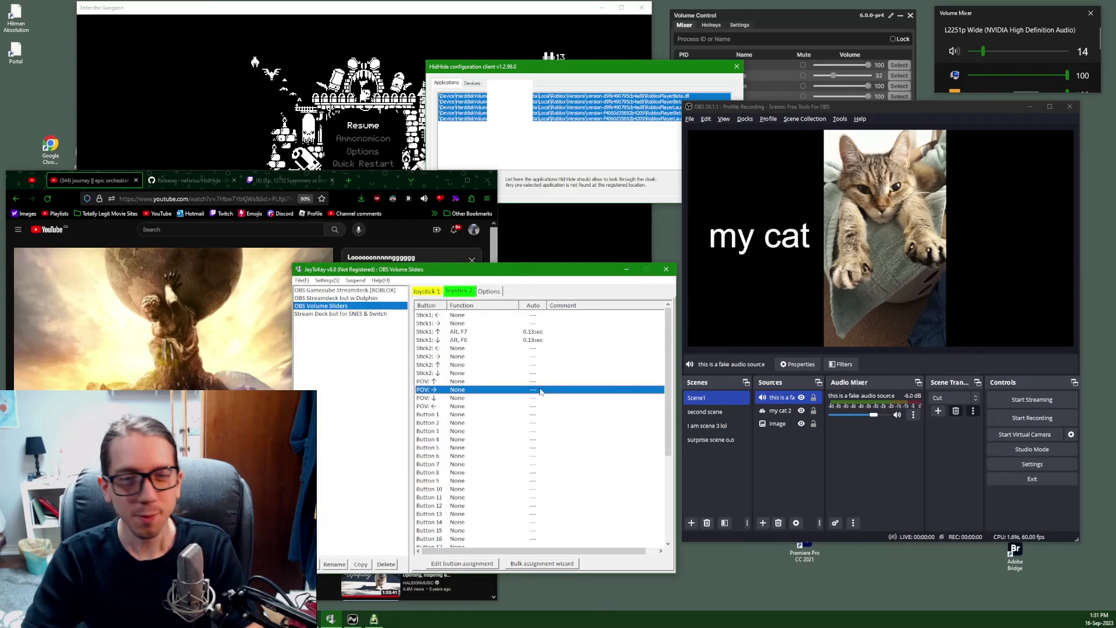
{"action": "left_click", "coordinate": [528, 333]}
{"action": "right_click", "coordinate": [529, 337]}
{"action": "left_click", "coordinate": [552, 340]}
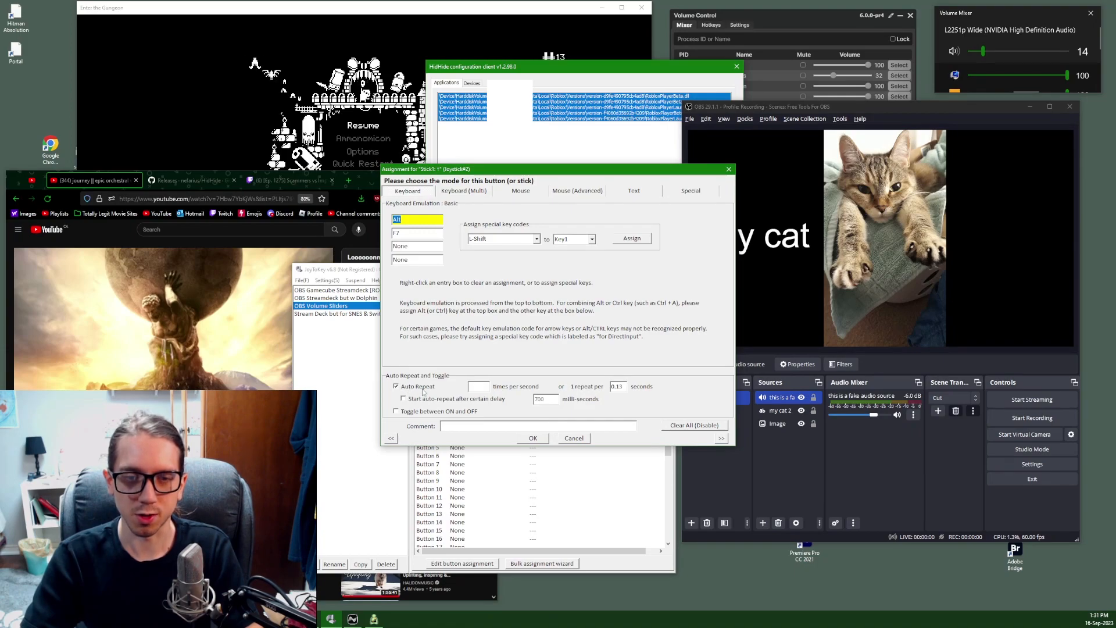
{"action": "left_click", "coordinate": [570, 439]}
Review the Volume Slider UP and vol down filters of the fake audio source in OBS, and close the filters window
{"action": "right_click", "coordinate": [840, 396]}
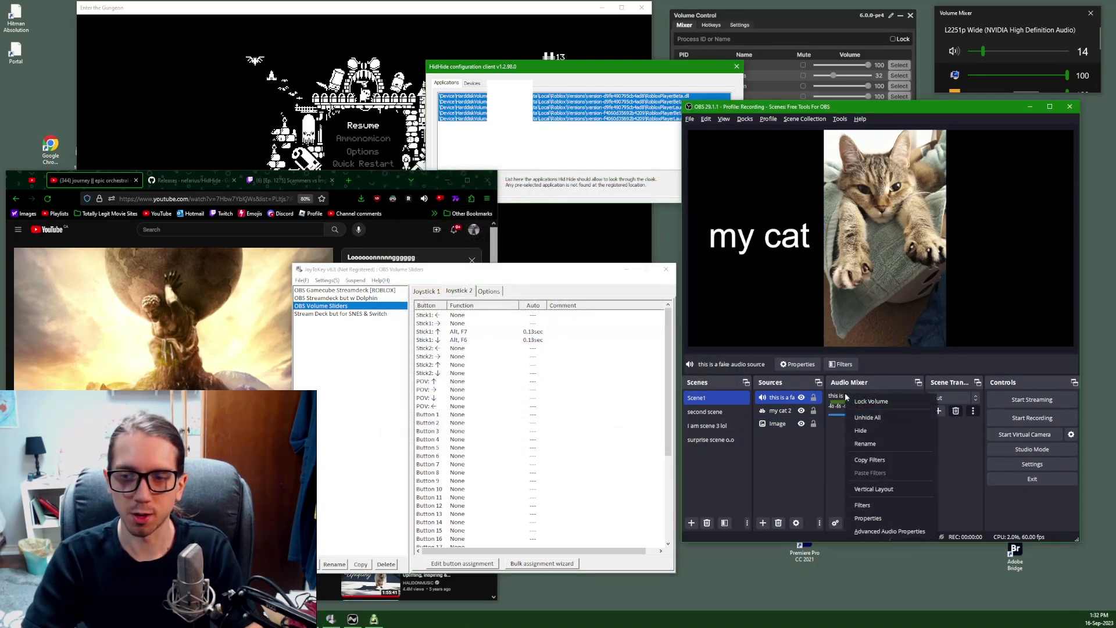
{"action": "left_click", "coordinate": [833, 486]}
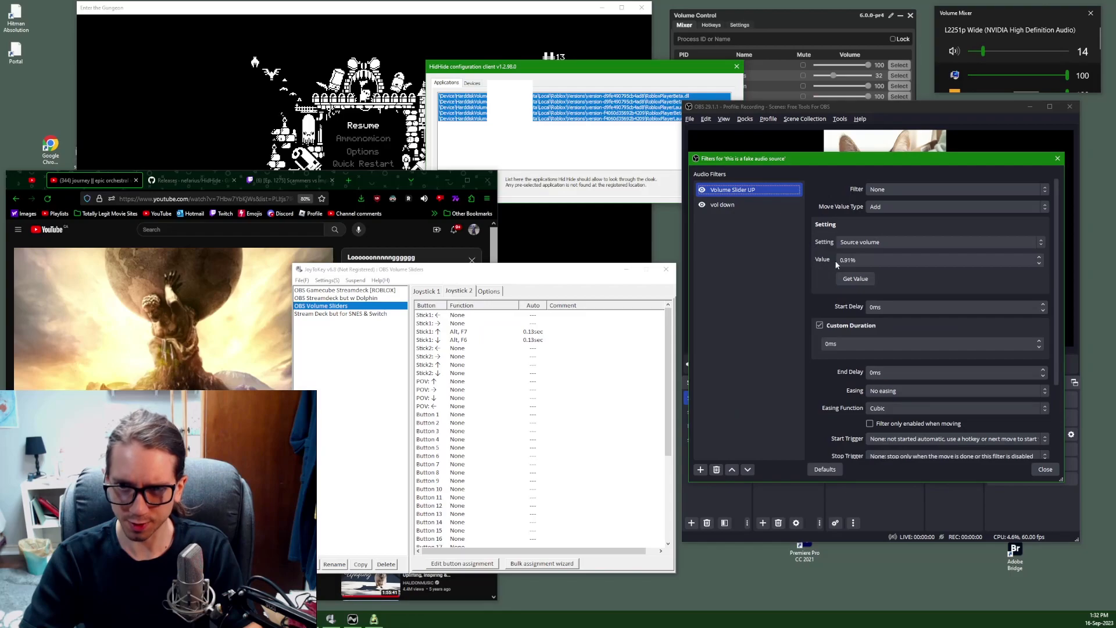
{"action": "left_click", "coordinate": [736, 205]}
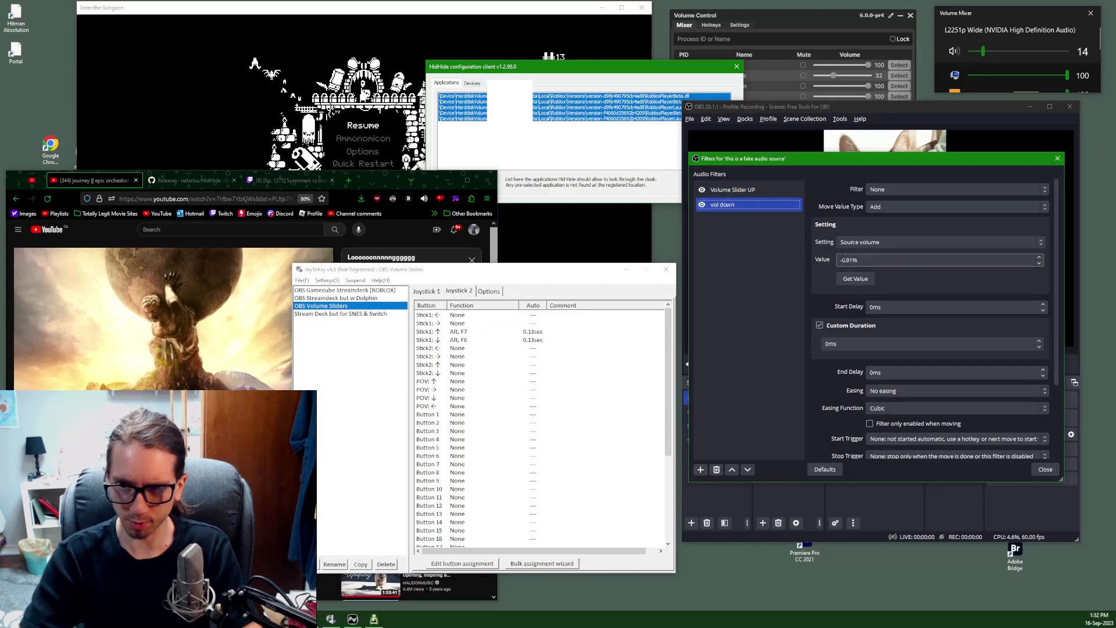
{"action": "left_click", "coordinate": [1043, 469]}
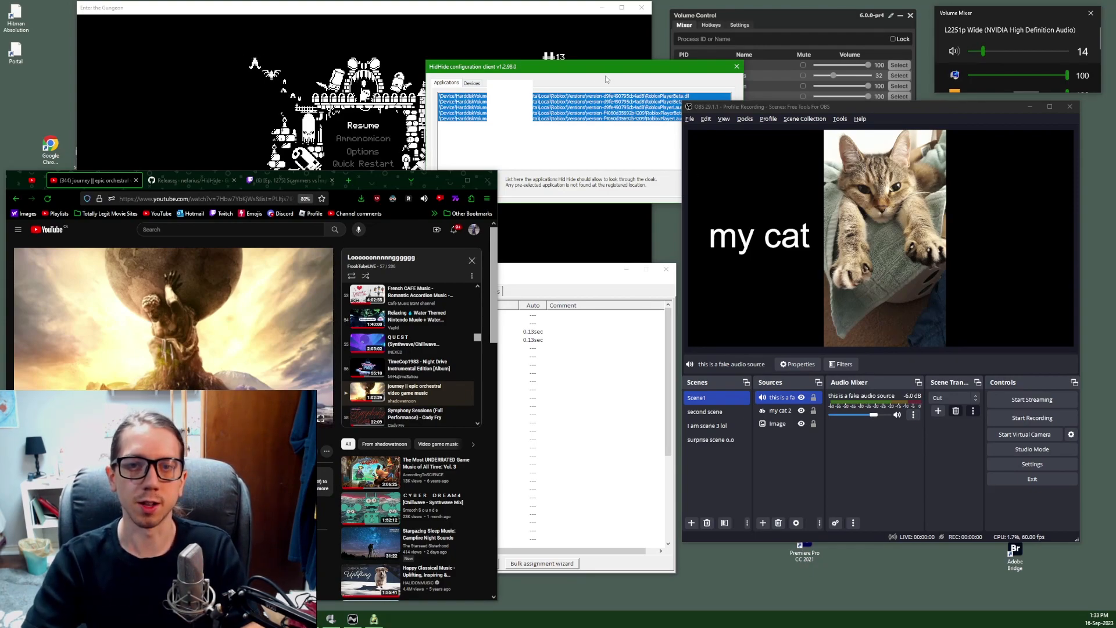
In HidHide, look at the file browser for allowing an application, cancel it, and turn off Inverse application cloak
{"action": "left_click_drag", "start_coordinate": [601, 70], "coordinate": [600, 216]}
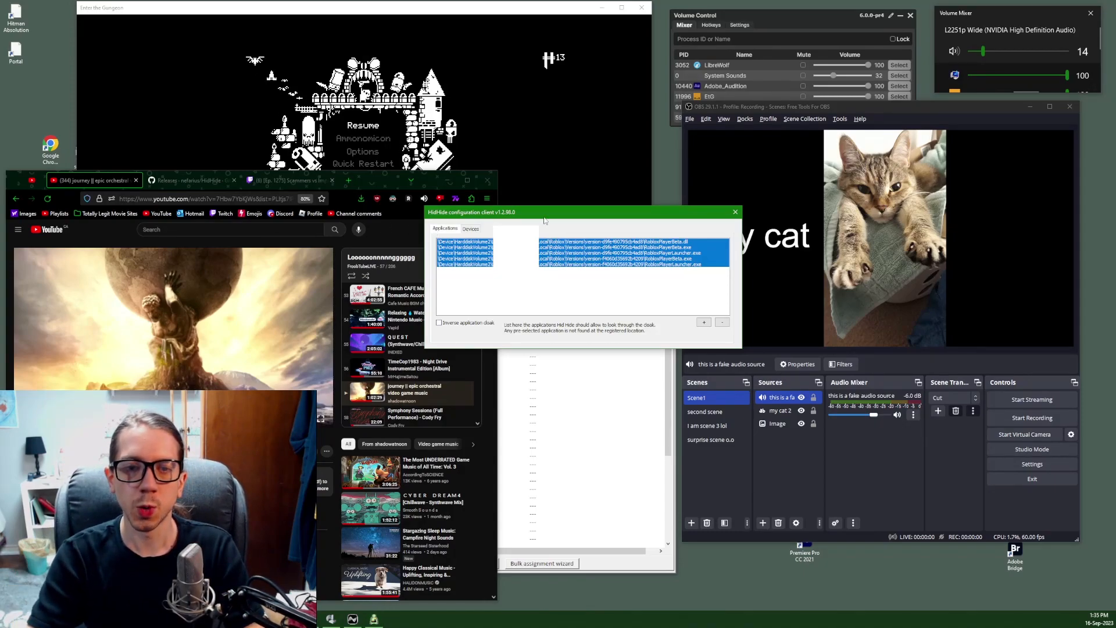
{"action": "left_click", "coordinate": [703, 322]}
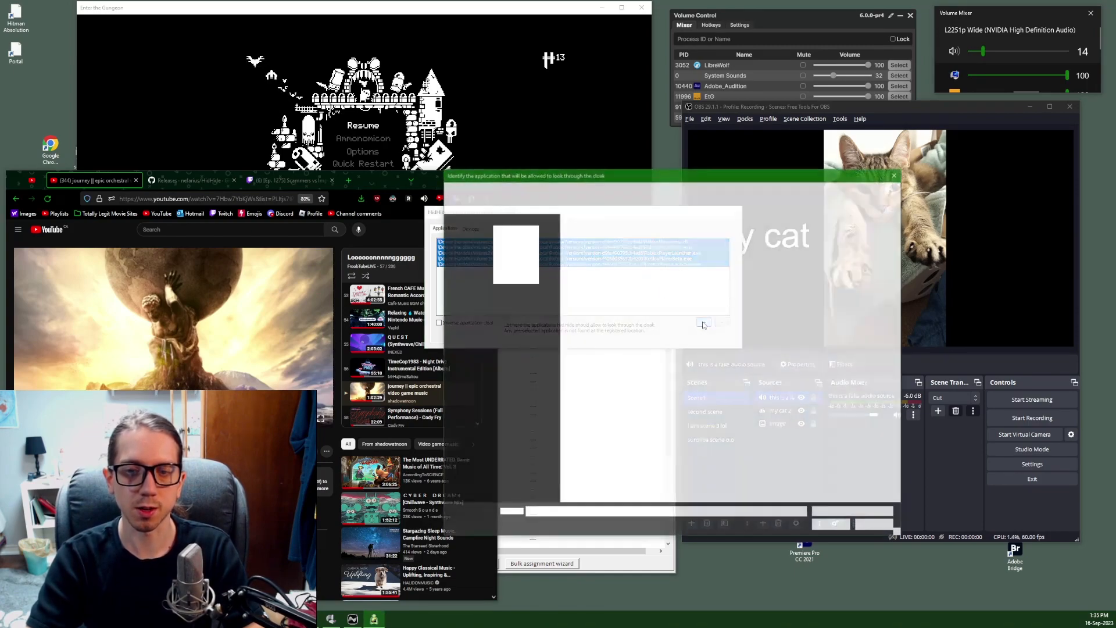
{"action": "scroll", "coordinate": [487, 245], "scroll_direction": "up", "scroll_amount": 2}
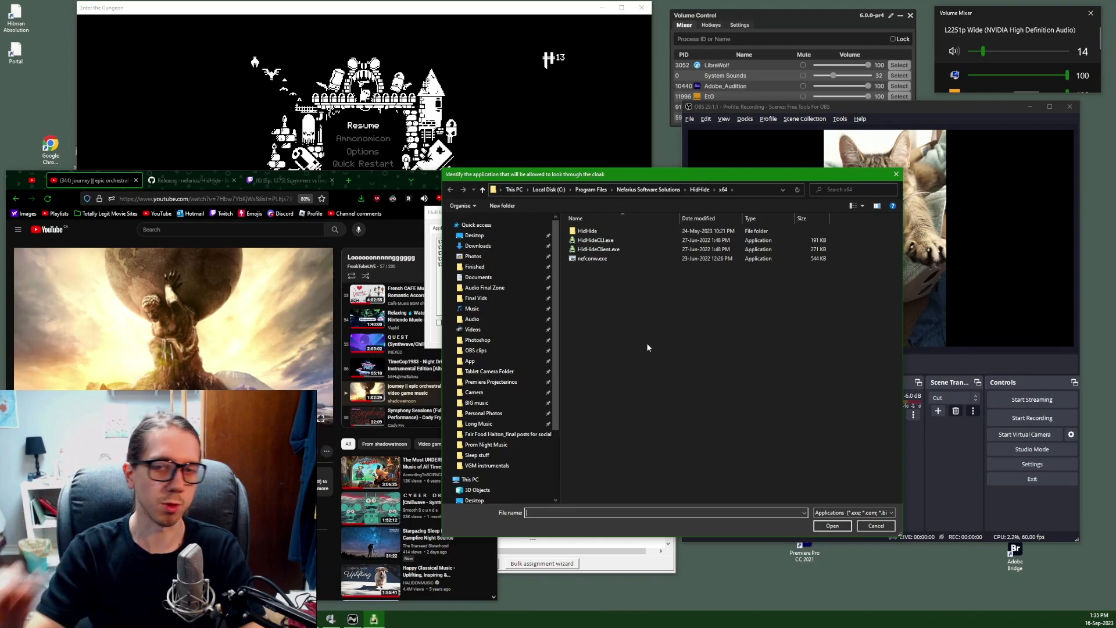
{"action": "left_click", "coordinate": [876, 525]}
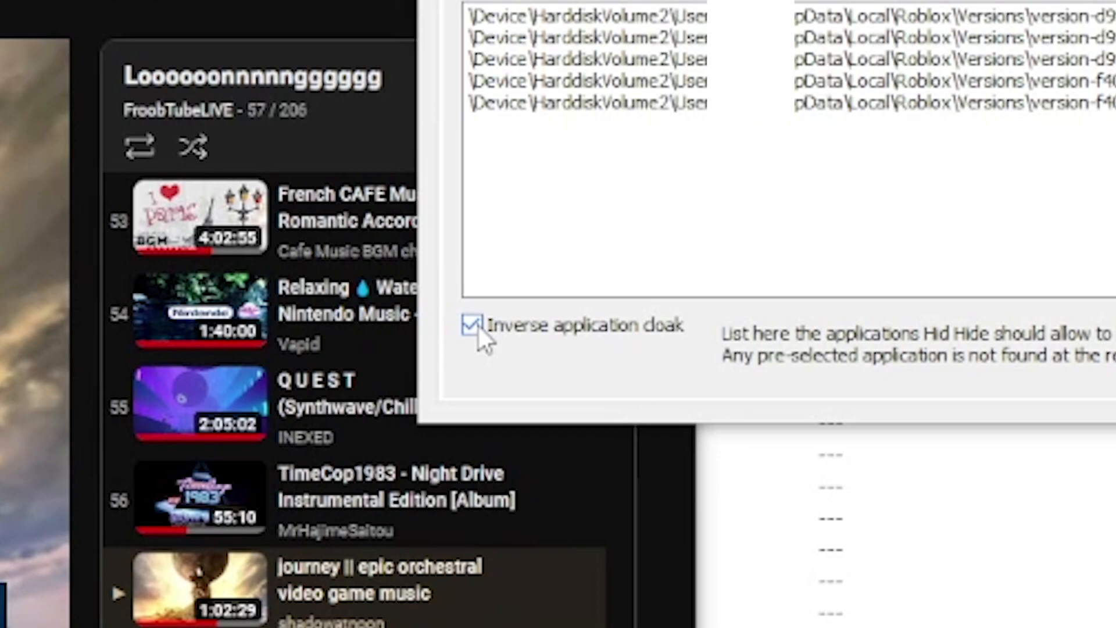
{"action": "left_click", "coordinate": [473, 328]}
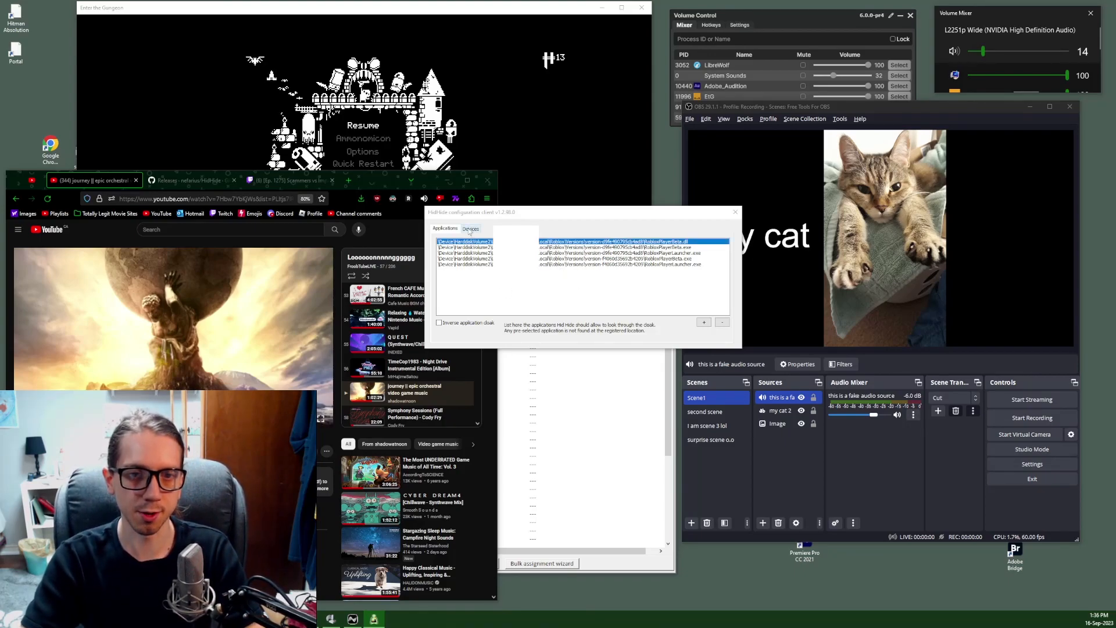
Turn off Filter-out disconnected and Gaming devices only for the HidHide device list
{"action": "left_click", "coordinate": [470, 229]}
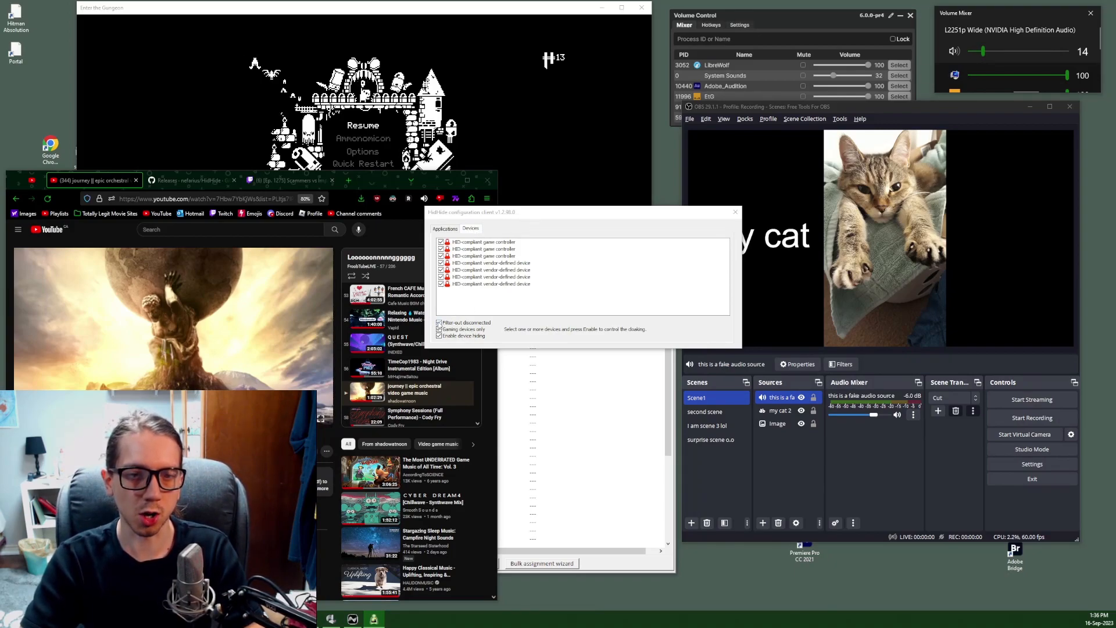
{"action": "left_click", "coordinate": [439, 322]}
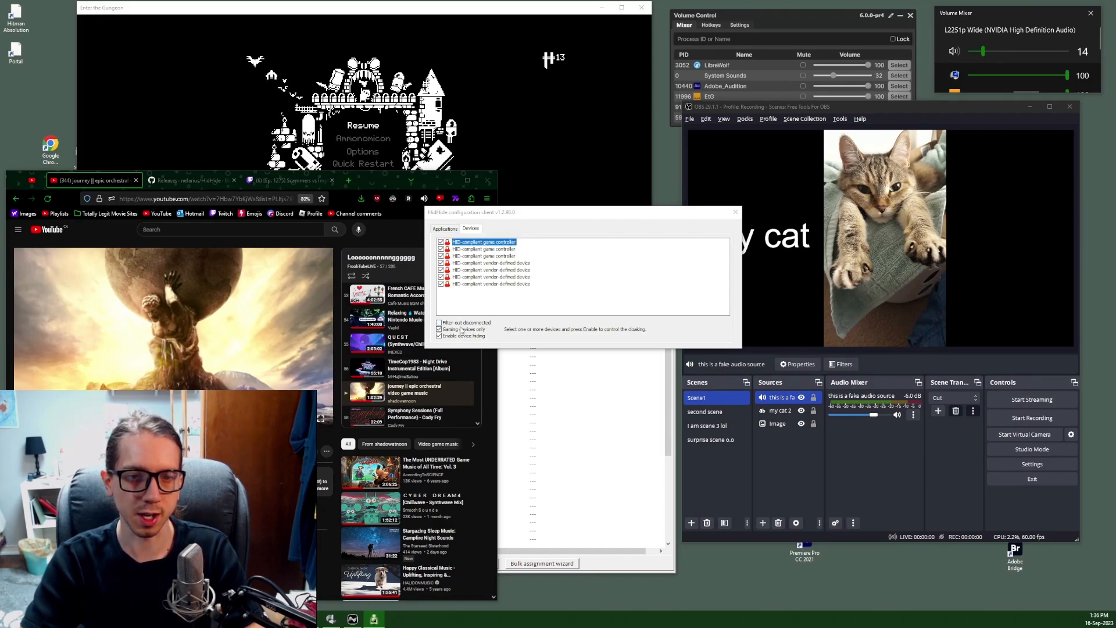
{"action": "left_click", "coordinate": [439, 329]}
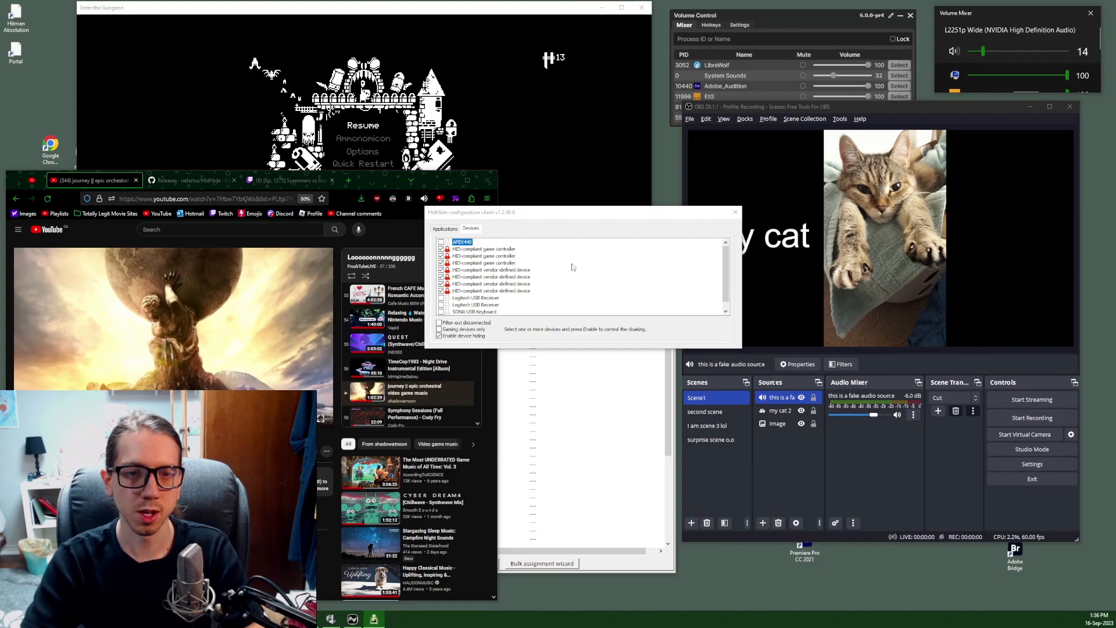
Look through the full device list for the game controllers and vendor-defined devices that are hidden
{"action": "left_click_drag", "start_coordinate": [728, 260], "coordinate": [728, 264]}
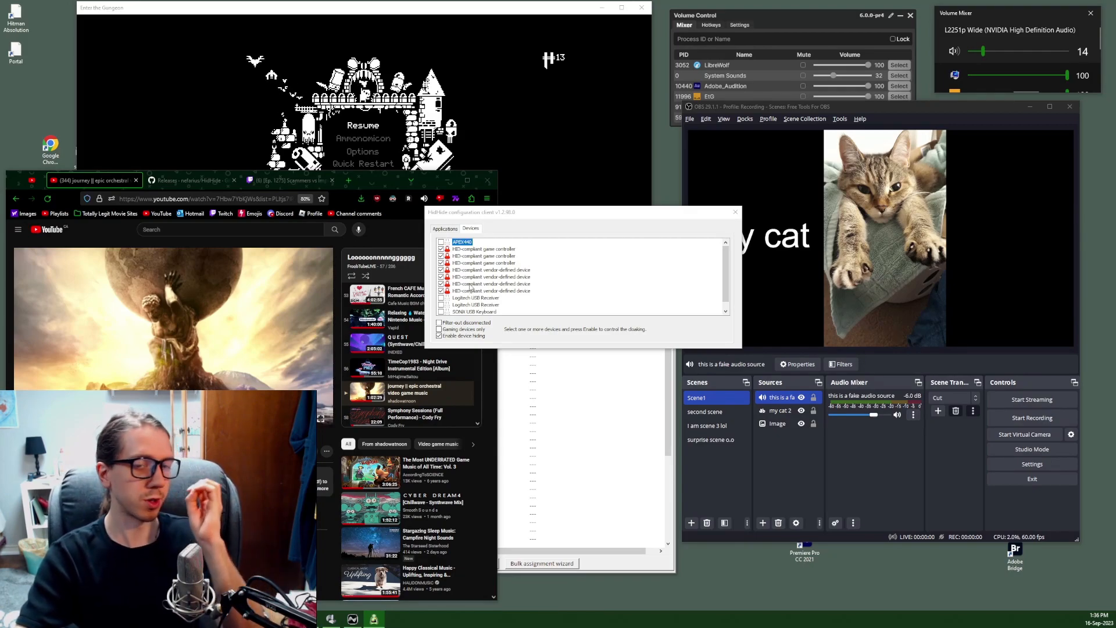
{"action": "scroll", "coordinate": [551, 285], "scroll_direction": "down", "scroll_amount": 1}
{"action": "scroll", "coordinate": [491, 295], "scroll_direction": "up", "scroll_amount": 1}
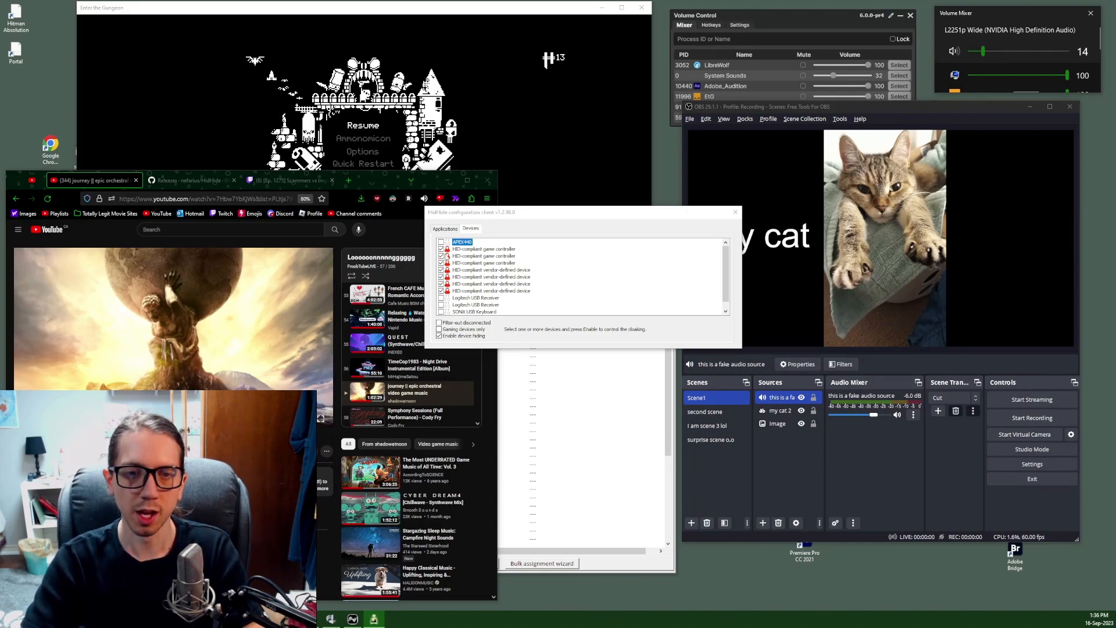
{"action": "left_click", "coordinate": [441, 263]}
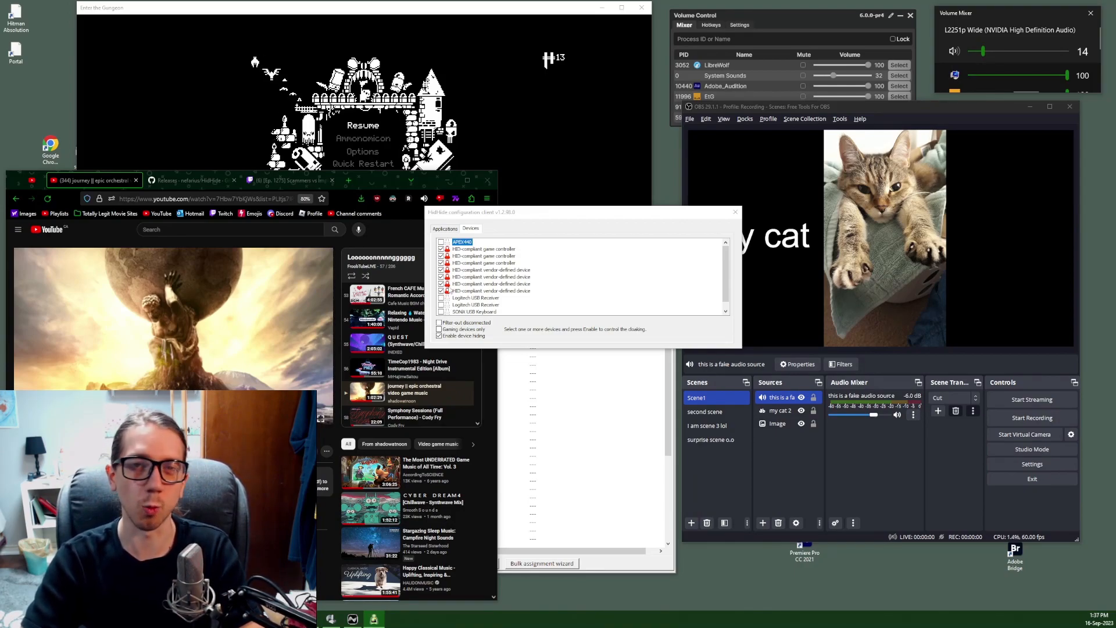
{"action": "scroll", "coordinate": [507, 292], "scroll_direction": "down", "scroll_amount": 1}
{"action": "scroll", "coordinate": [498, 278], "scroll_direction": "up", "scroll_amount": 1}
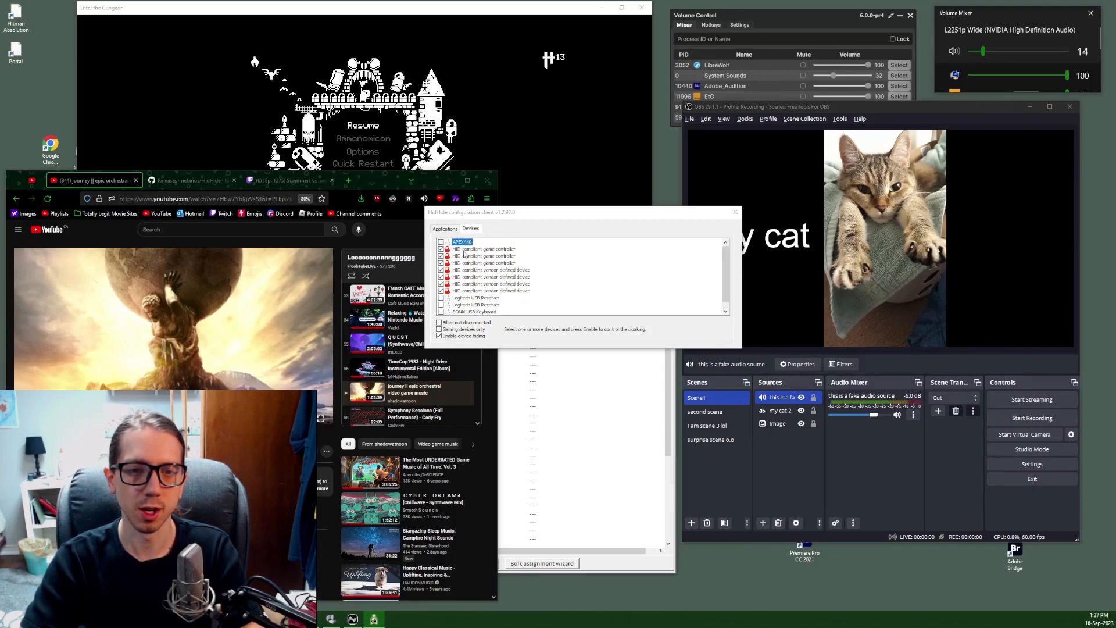
Return to HidHide's application list, close the configuration client, and bring up the Volume Control window
{"action": "left_click", "coordinate": [451, 230]}
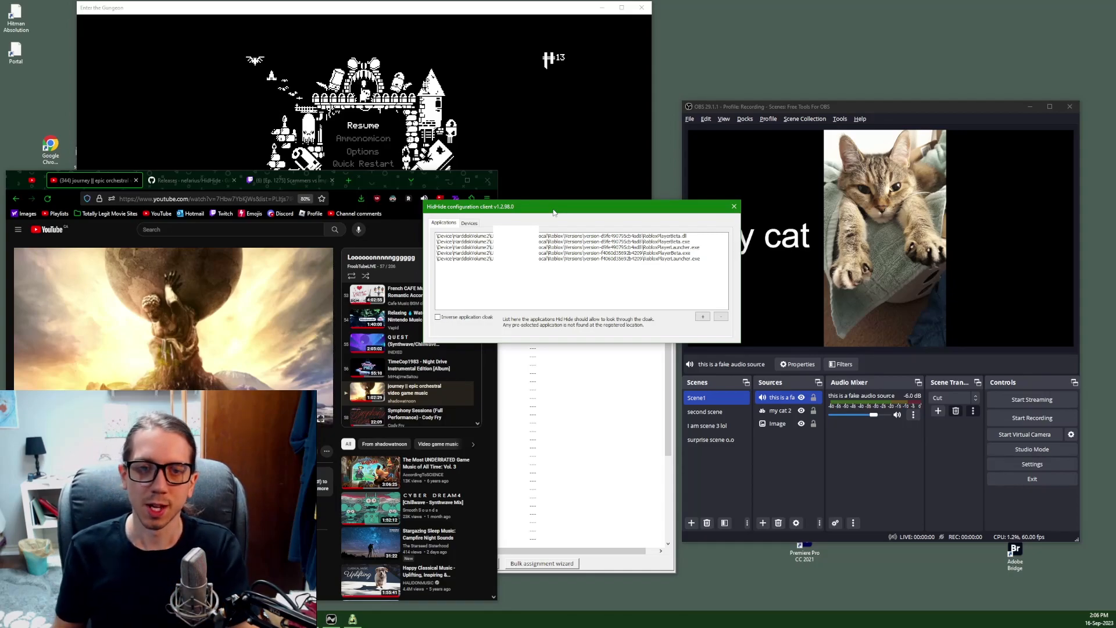
{"action": "left_click", "coordinate": [734, 210]}
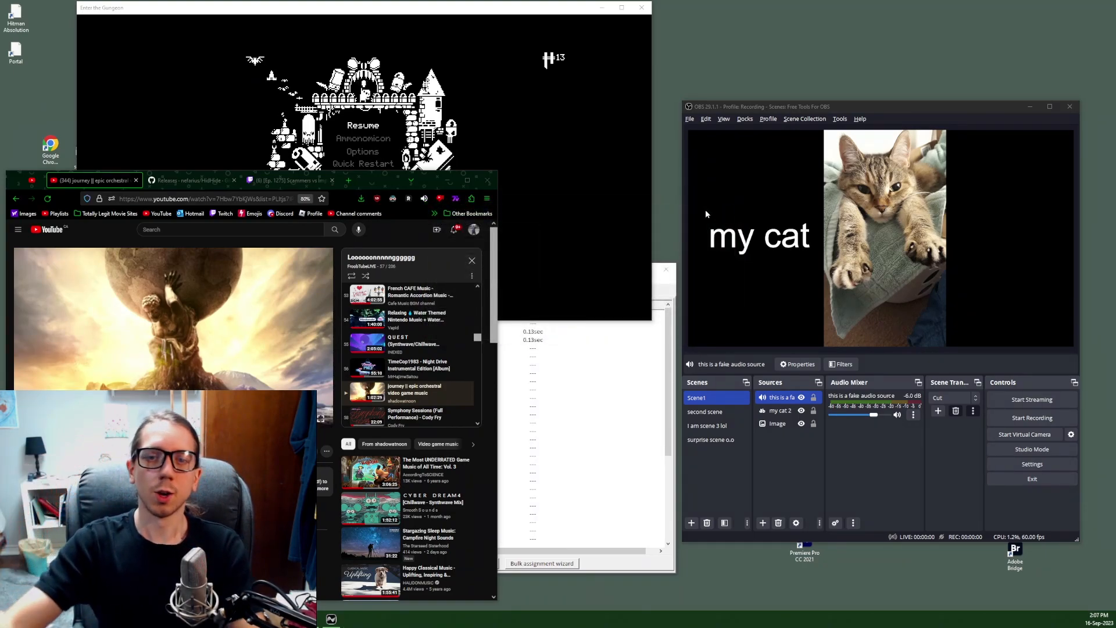
{"action": "left_click", "coordinate": [332, 619]}
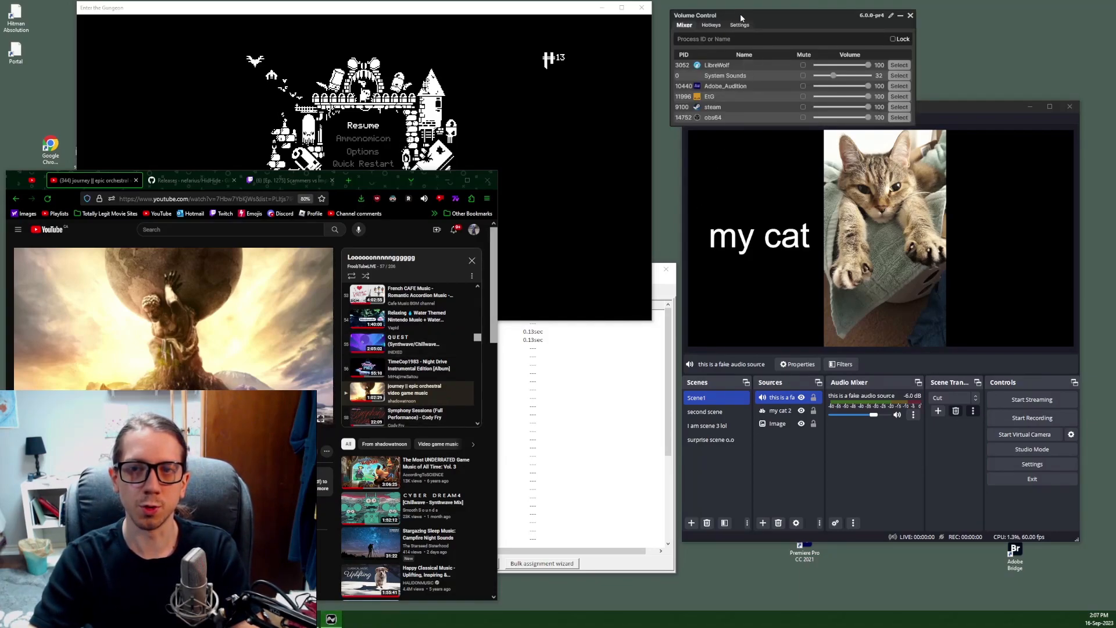
{"action": "left_click_drag", "start_coordinate": [740, 18], "coordinate": [738, 17]}
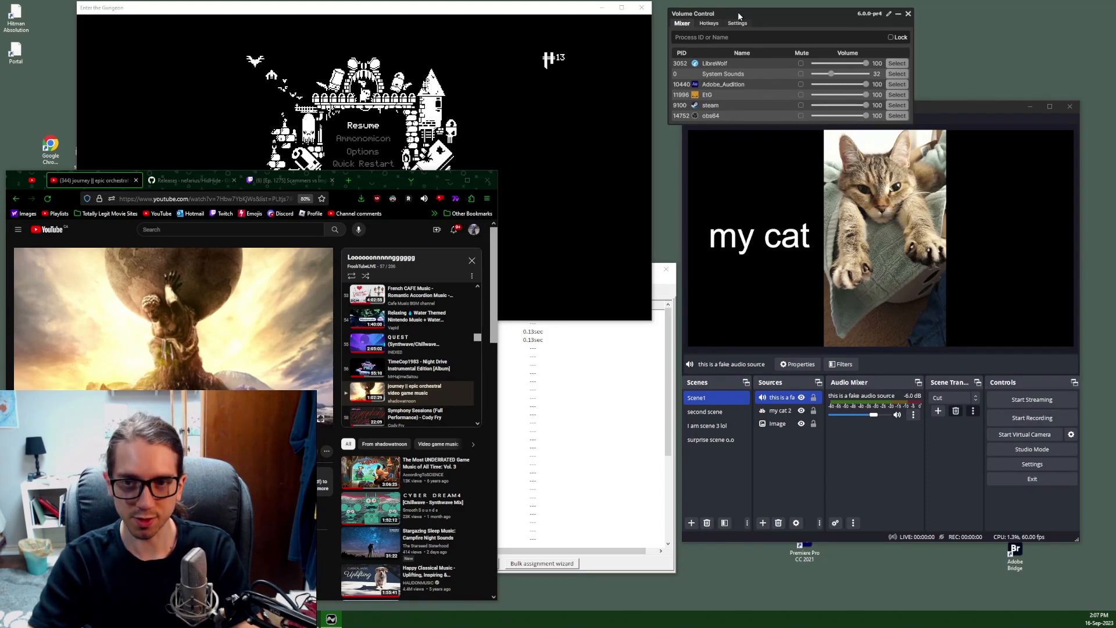
Switch to OBS and test the controller's volume hotkeys by raising and lowering the fake audio source in the mixer
{"action": "left_click", "coordinate": [939, 108]}
{"action": "key", "text": "alt"}
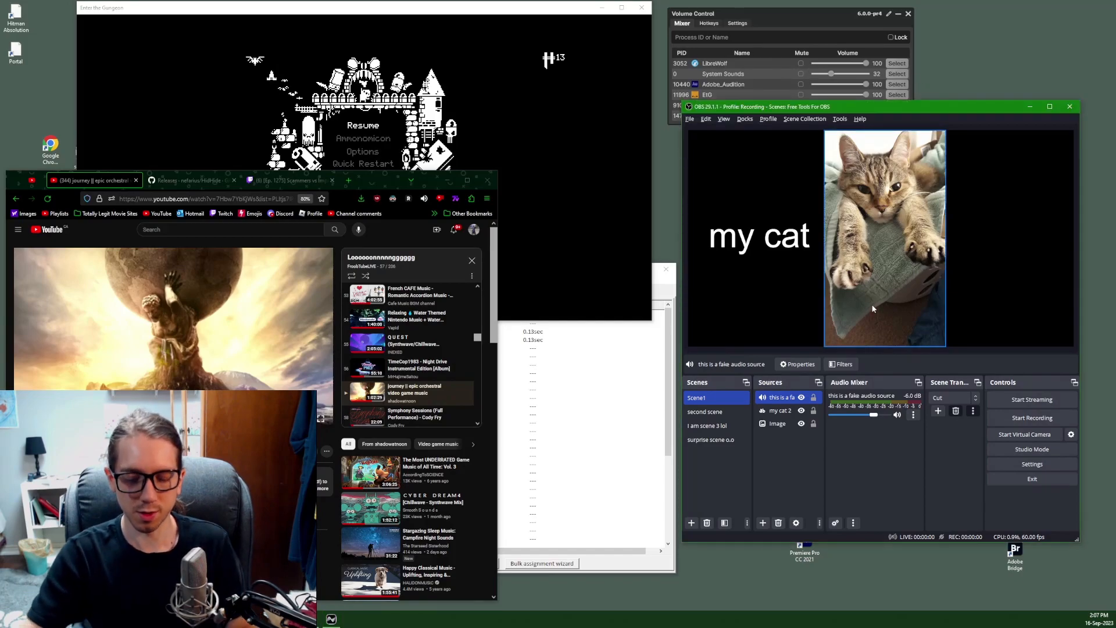
{"action": "key", "text": "alt"}
{"action": "key", "text": "alt"}
{"action": "key", "text": "alt"}
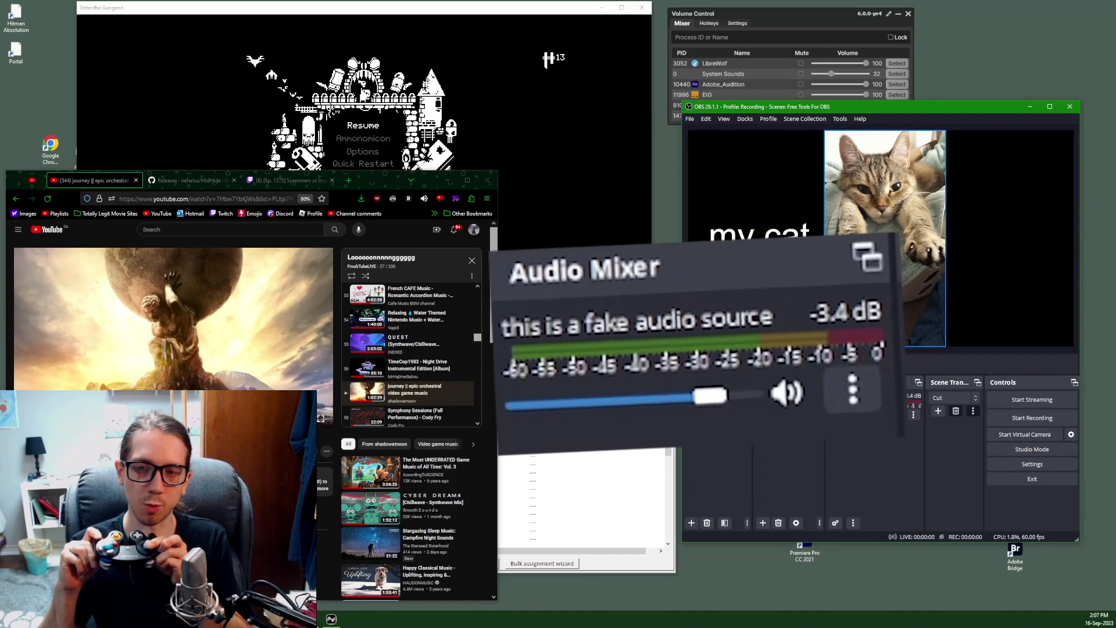
{"action": "key", "text": "alt"}
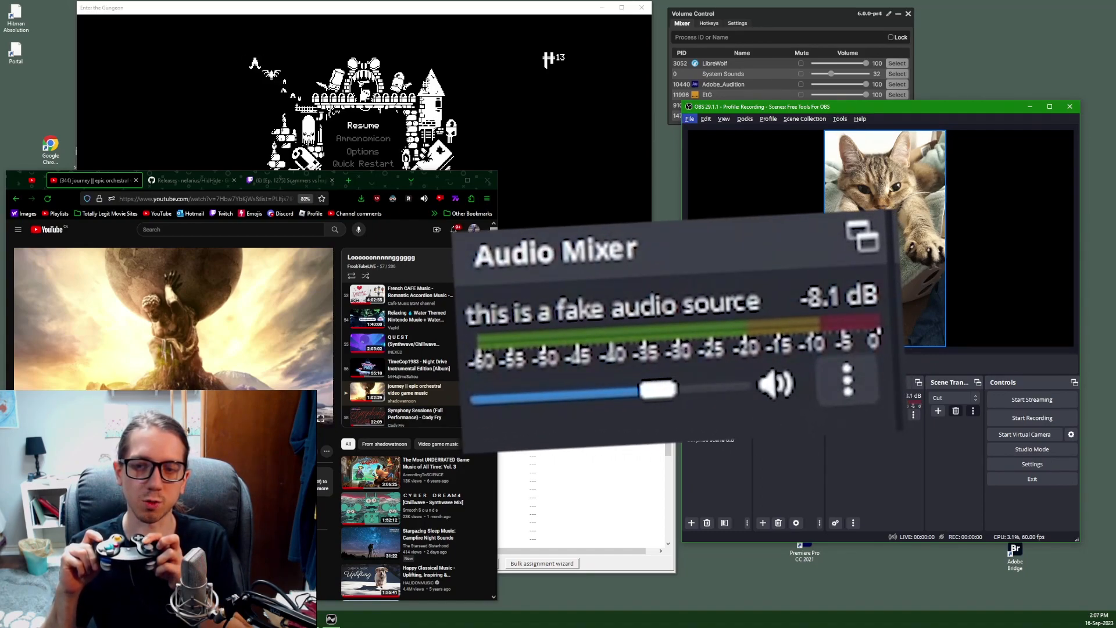
{"action": "key", "text": "alt"}
{"action": "key", "text": "alt"}
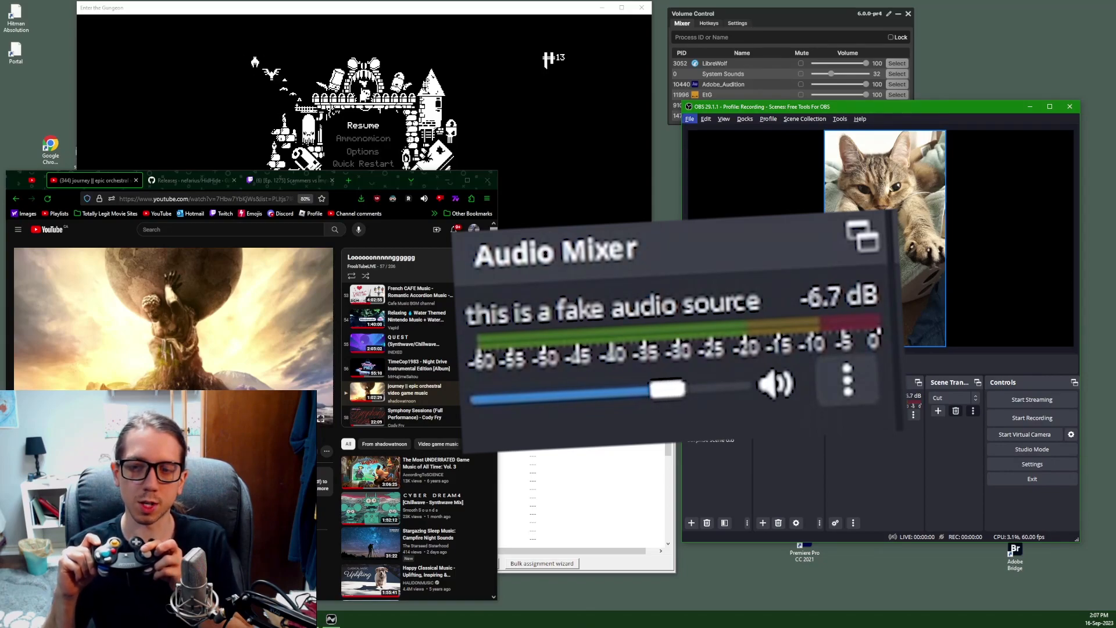
{"action": "key", "text": "alt"}
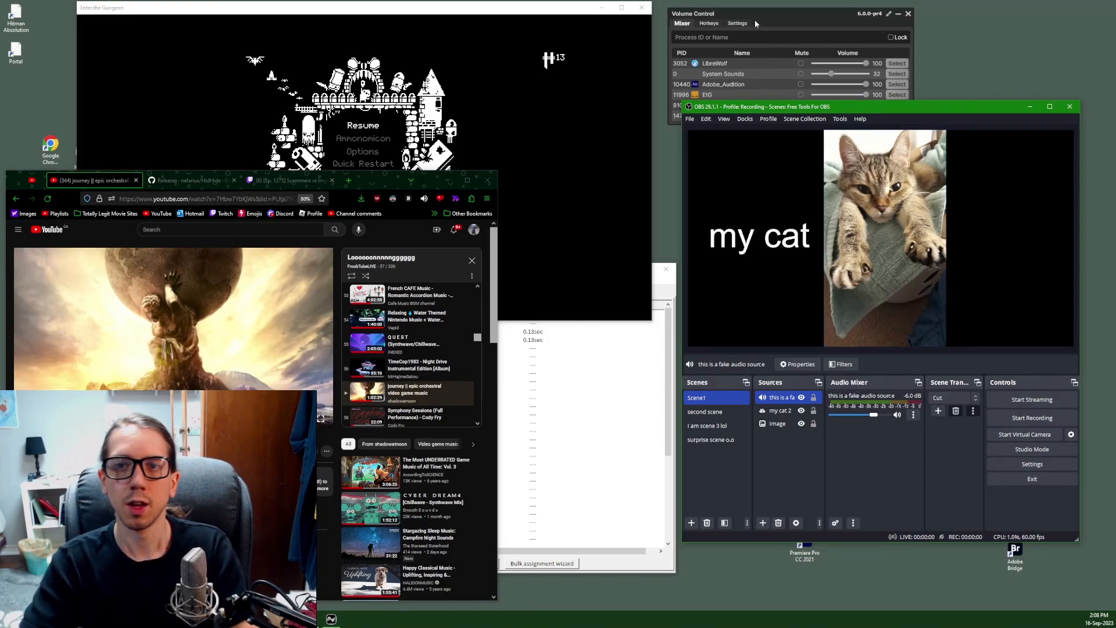
In Volume Control, rename the Next Session hotkey to Game Volume Up and the Previous Session hotkey to game vol down
{"action": "left_click_drag", "start_coordinate": [756, 12], "coordinate": [544, 142]}
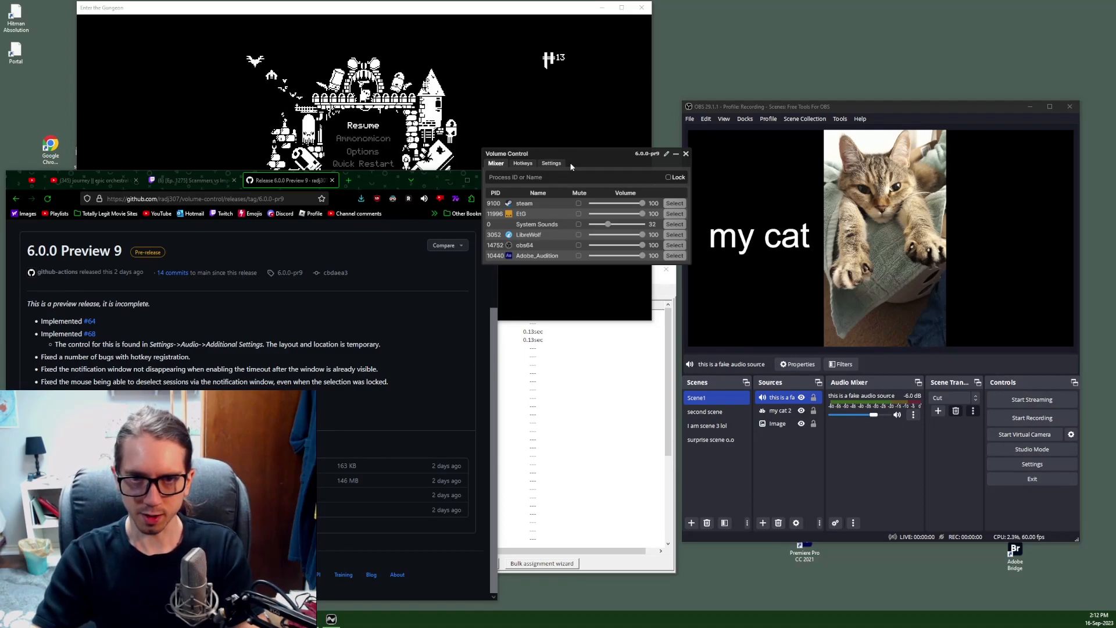
{"action": "left_click", "coordinate": [521, 163]}
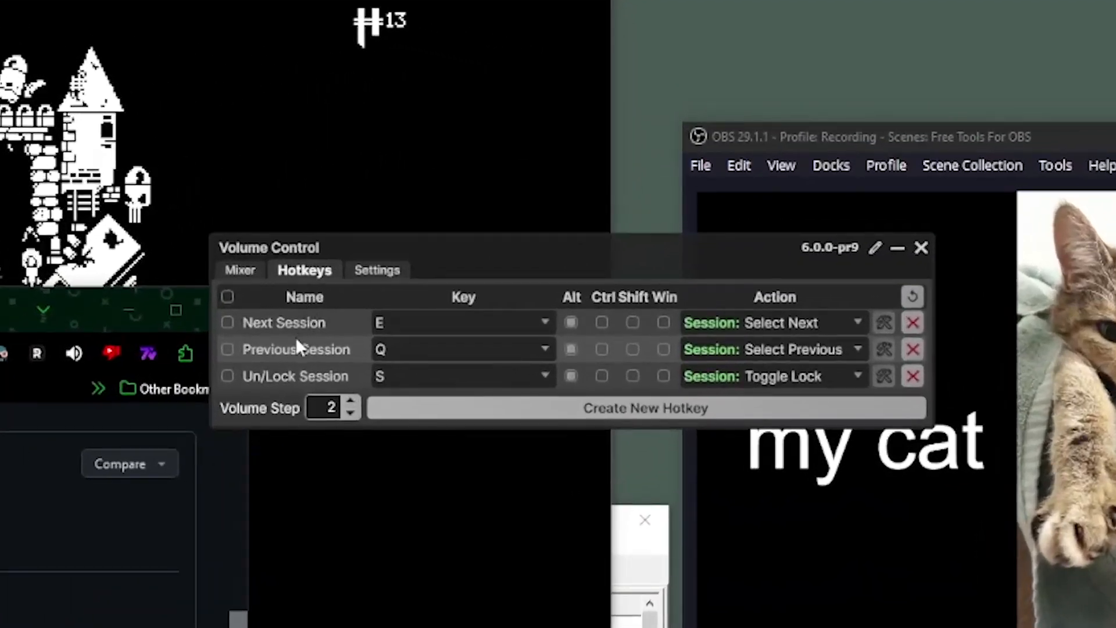
{"action": "double_click", "coordinate": [293, 323]}
{"action": "triple_click", "coordinate": [261, 326]}
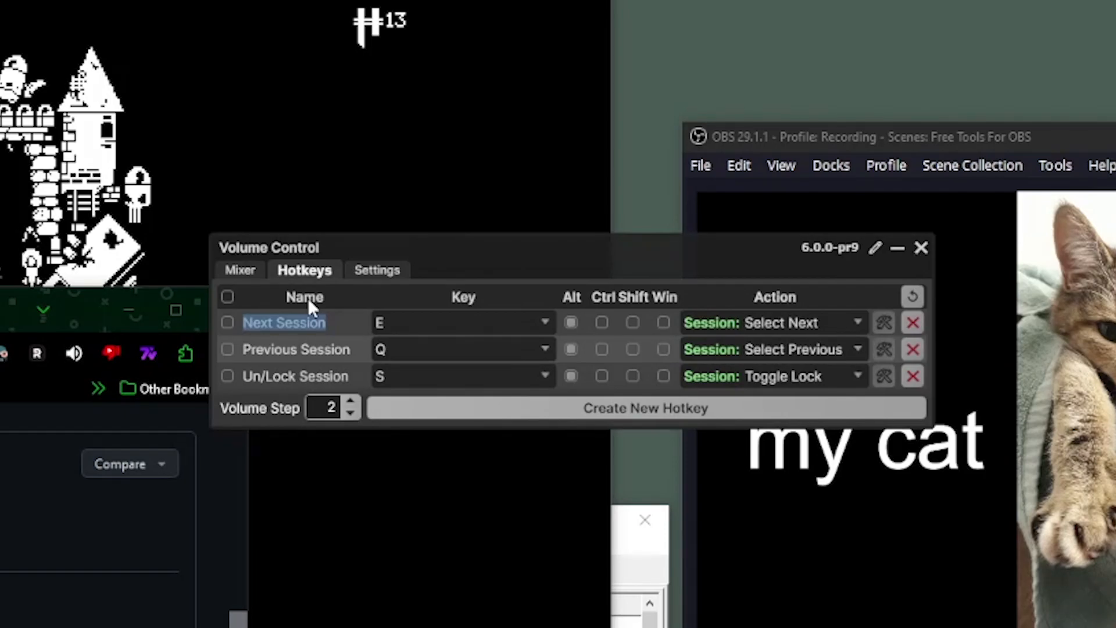
{"action": "type", "text": "Game"}
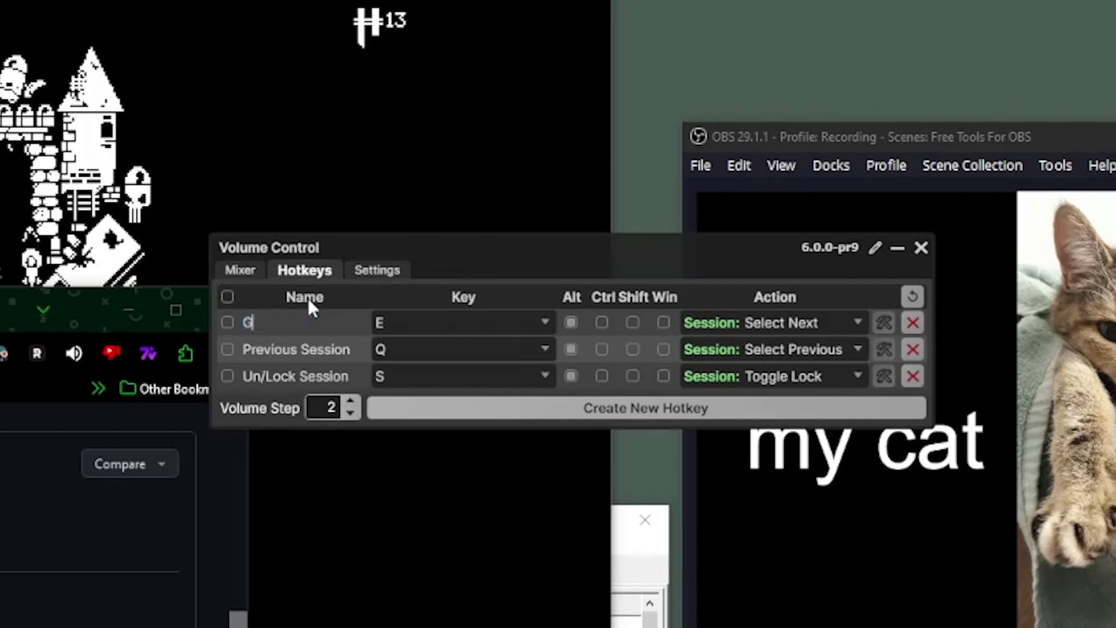
{"action": "type", "text": " Volume Up"}
{"action": "left_click_drag", "start_coordinate": [268, 349], "coordinate": [314, 349]}
{"action": "type", "text": "game vol down"}
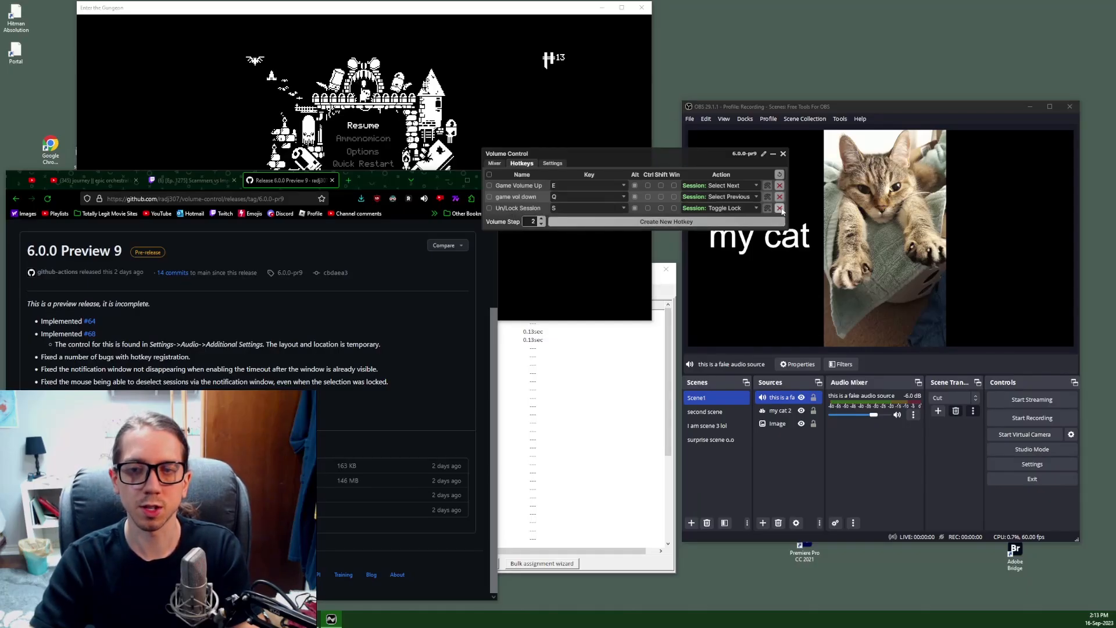
Delete the Un/Lock Session hotkey
{"action": "left_click", "coordinate": [780, 208]}
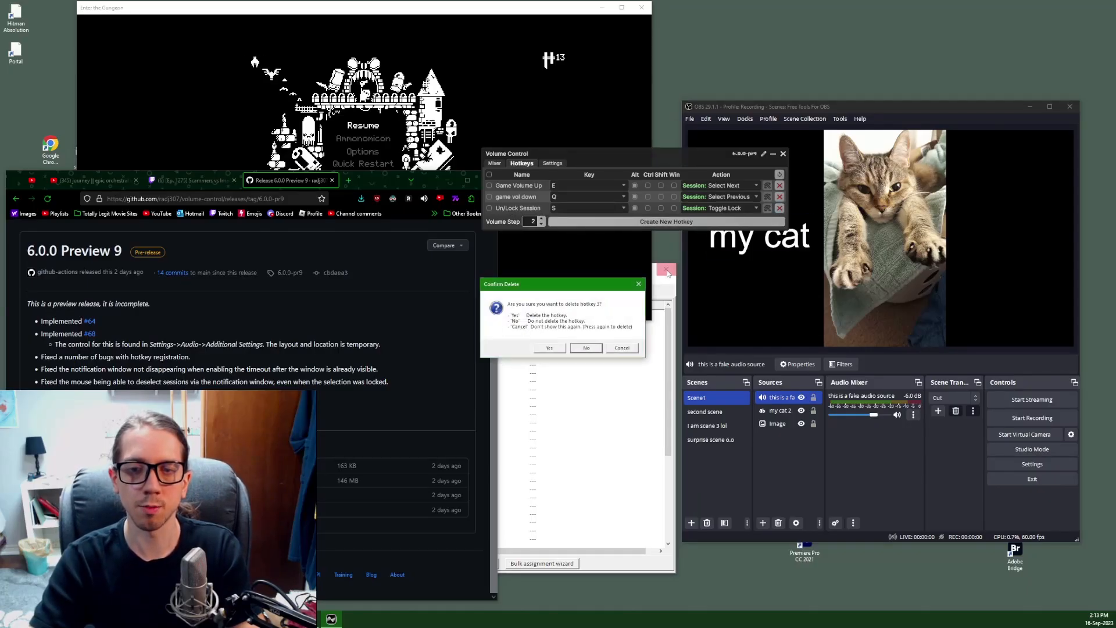
{"action": "left_click", "coordinate": [590, 348]}
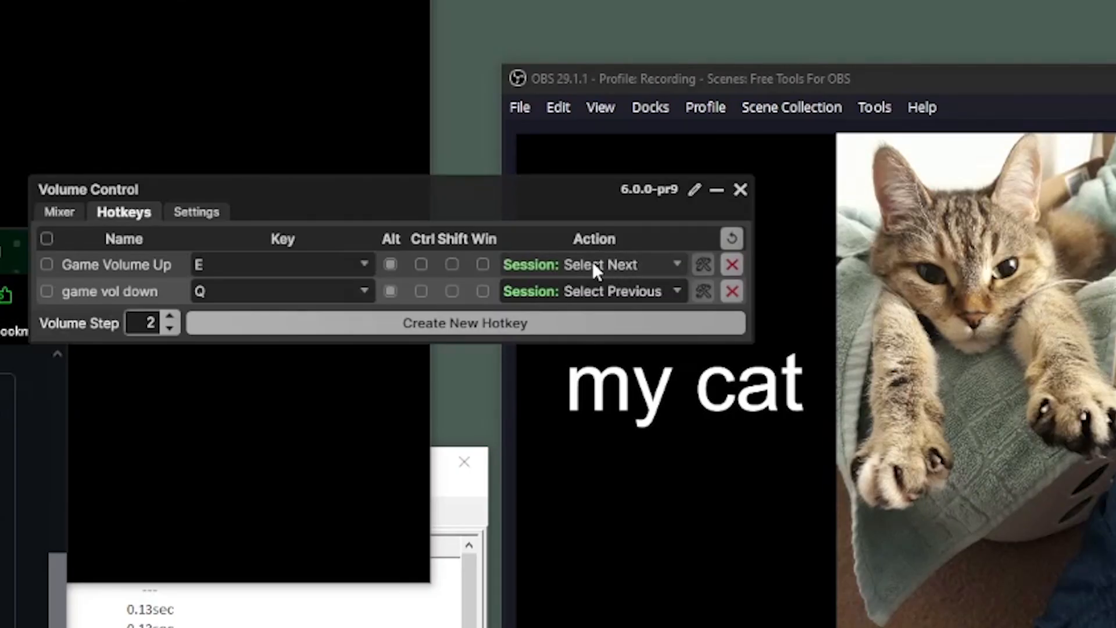
Assign Session: Volume Up to the Game Volume Up hotkey and Session: Volume Down to the game vol down hotkey
{"action": "left_click", "coordinate": [593, 263]}
{"action": "scroll", "coordinate": [623, 428], "scroll_direction": "up", "scroll_amount": 3}
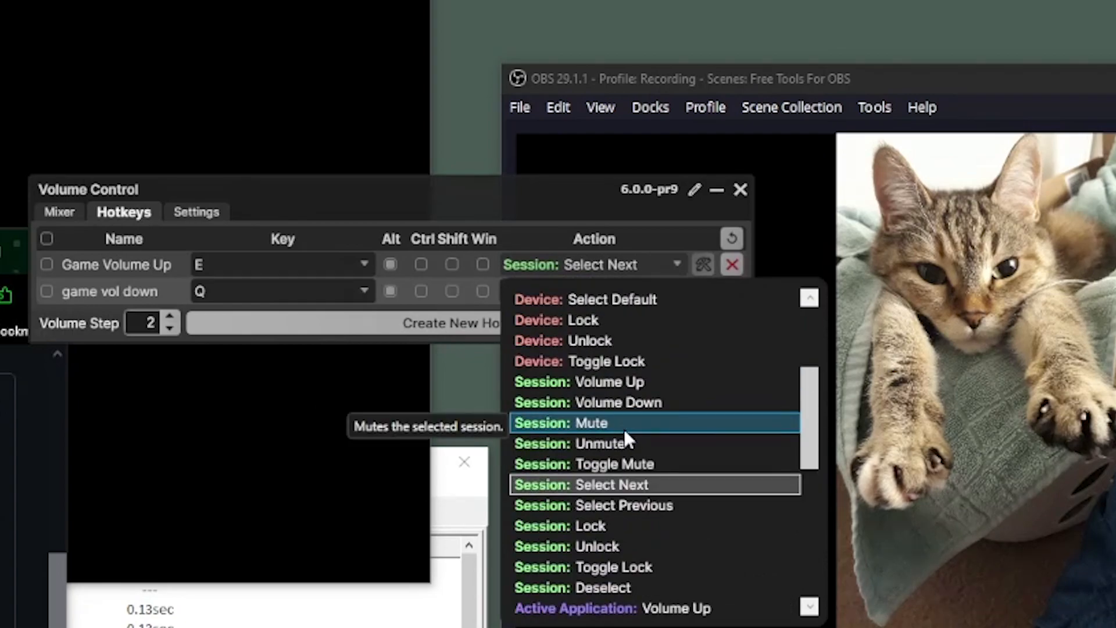
{"action": "scroll", "coordinate": [623, 428], "scroll_direction": "down", "scroll_amount": 1}
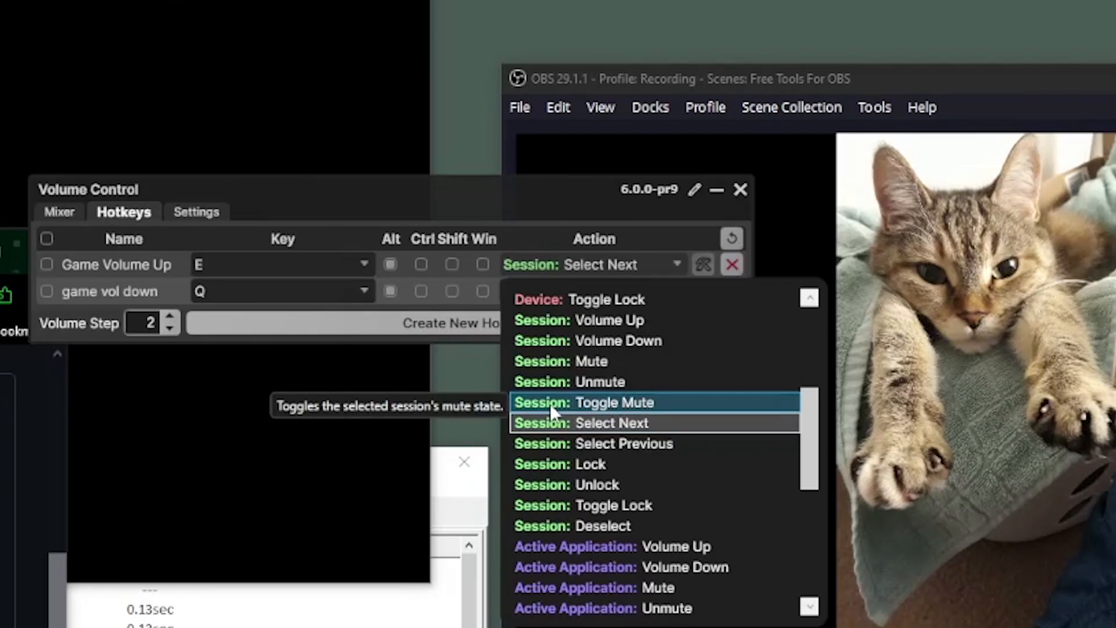
{"action": "left_click", "coordinate": [633, 322]}
{"action": "left_click", "coordinate": [590, 286]}
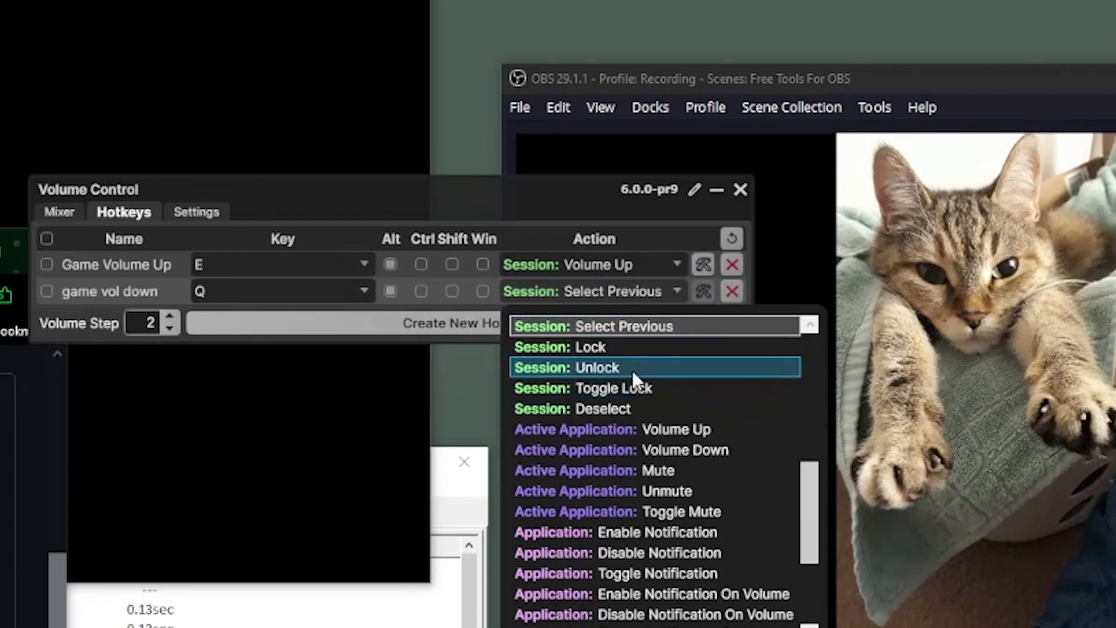
{"action": "scroll", "coordinate": [633, 370], "scroll_direction": "up", "scroll_amount": 2}
{"action": "left_click", "coordinate": [636, 347]}
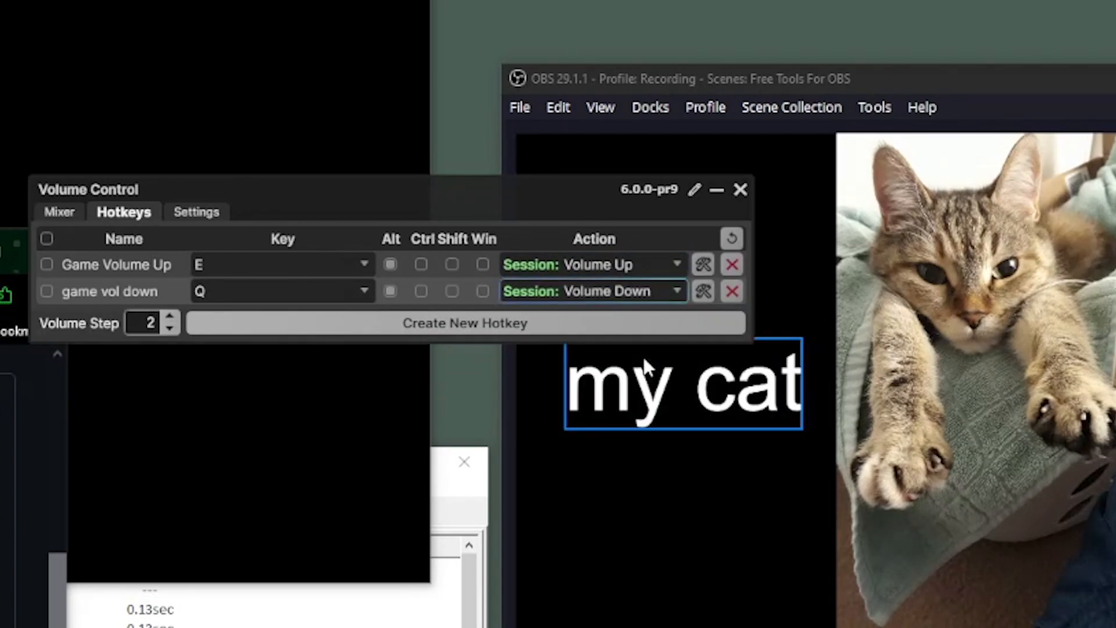
Set the Game Volume Up hotkey's target override to EtG and register all hotkeys in the list
{"action": "left_click", "coordinate": [706, 264]}
{"action": "left_click", "coordinate": [430, 309]}
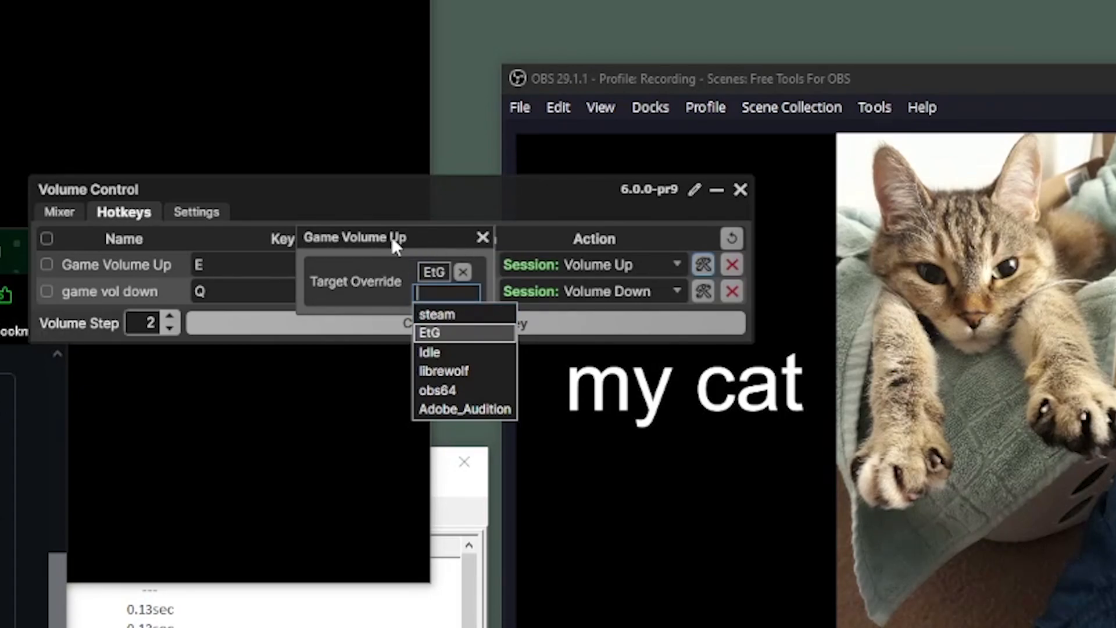
{"action": "left_click", "coordinate": [483, 238]}
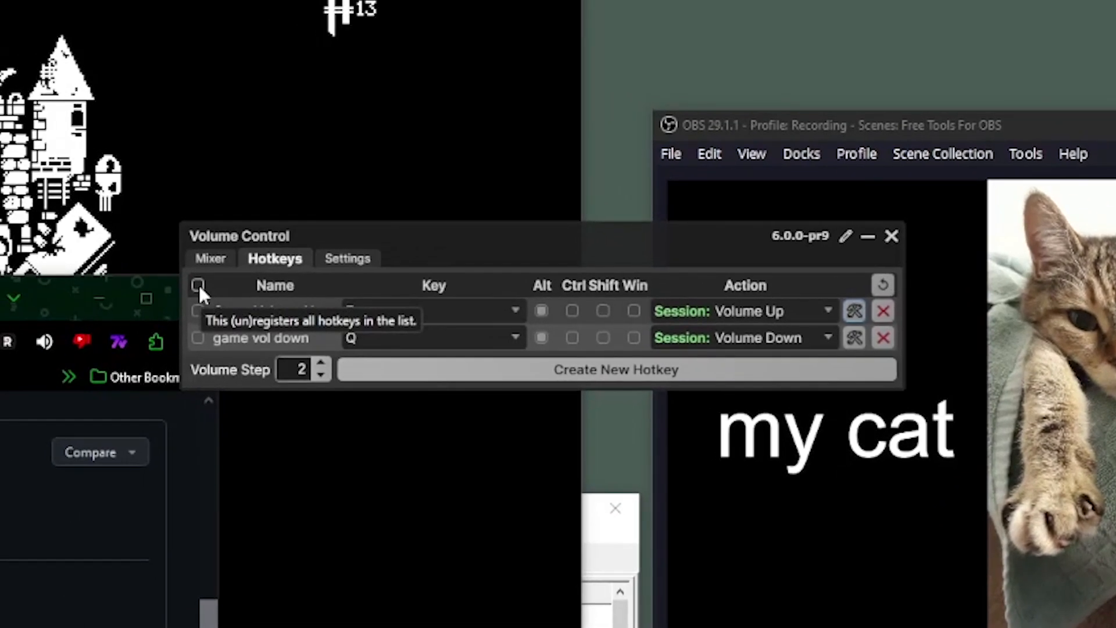
{"action": "left_click", "coordinate": [182, 281]}
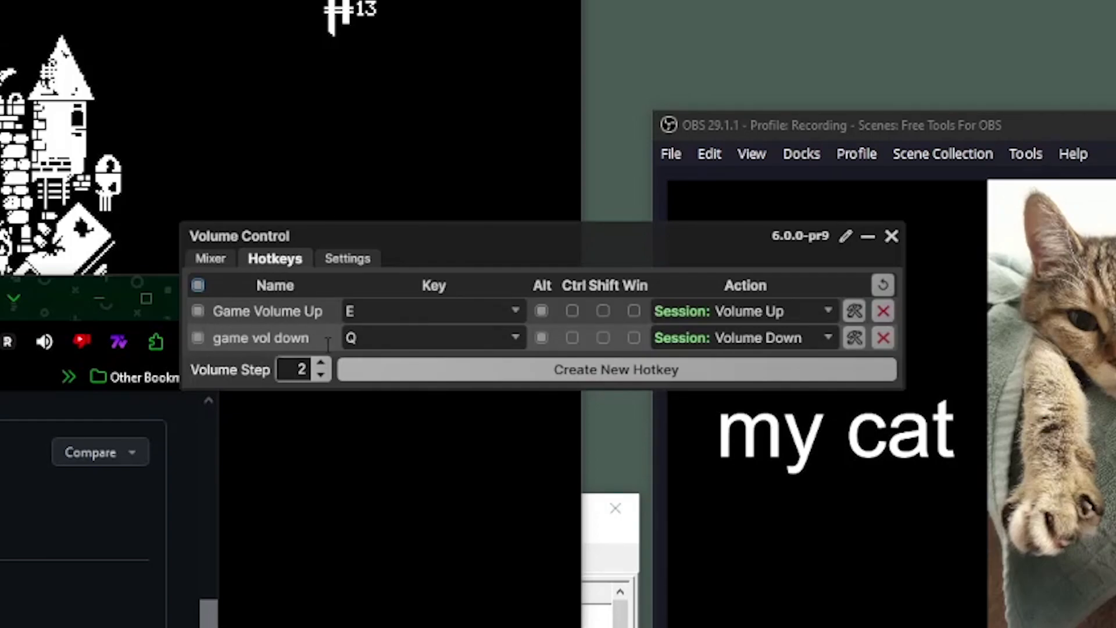
Set the game vol down hotkey's target override to EtG and close its settings
{"action": "left_click", "coordinate": [853, 339]}
{"action": "left_click", "coordinate": [593, 318]}
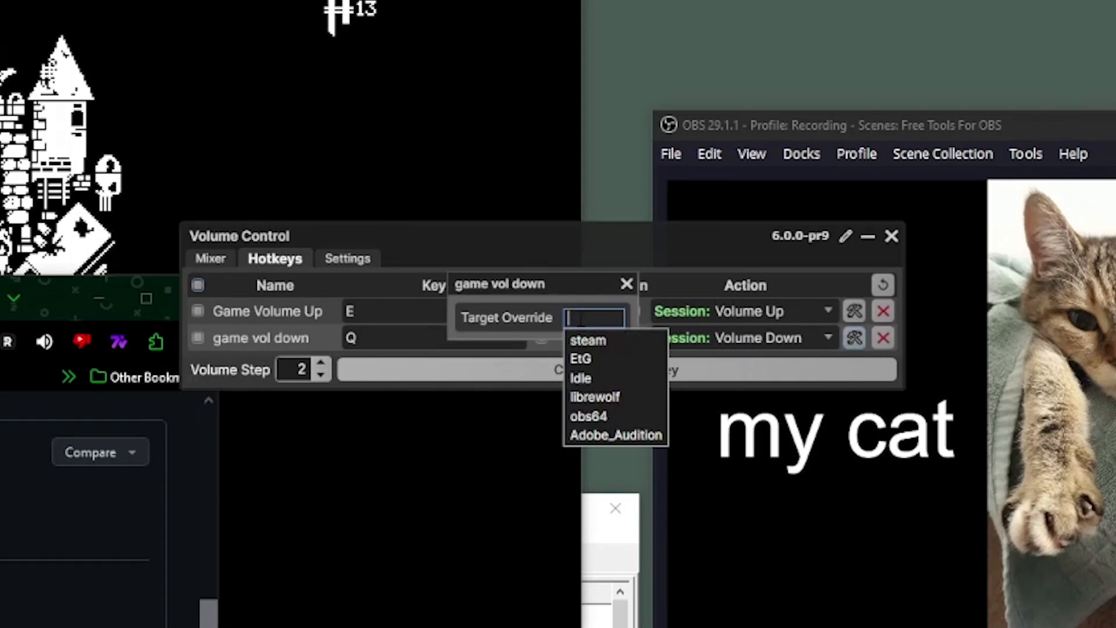
{"action": "left_click", "coordinate": [591, 357]}
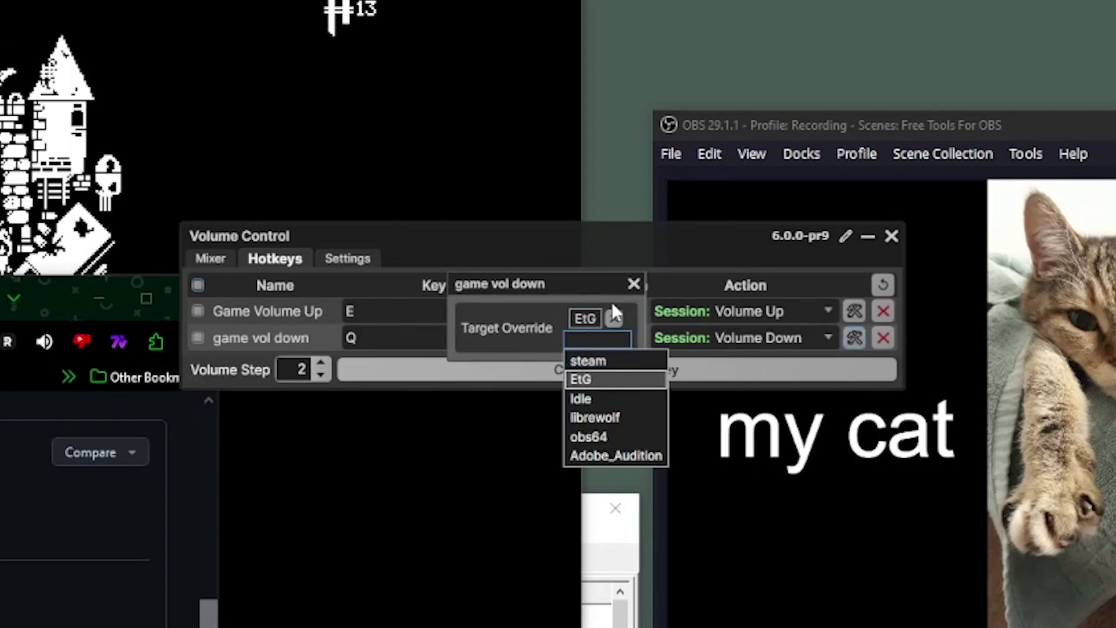
{"action": "left_click", "coordinate": [634, 285]}
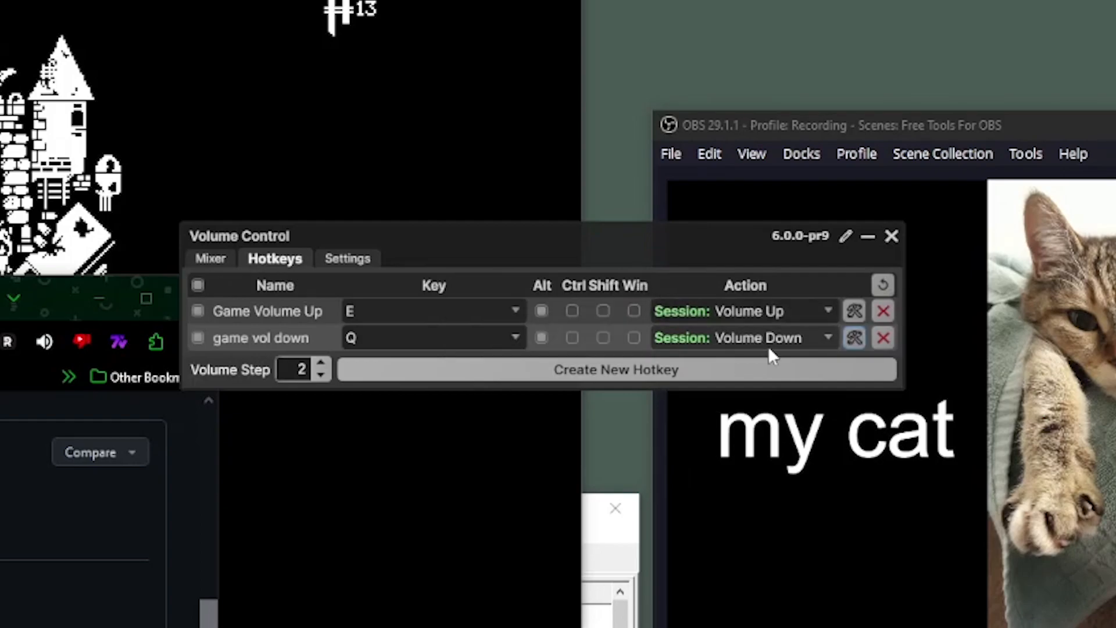
Check the target overrides of the Game Volume Up and game vol down hotkeys
{"action": "left_click", "coordinate": [855, 311]}
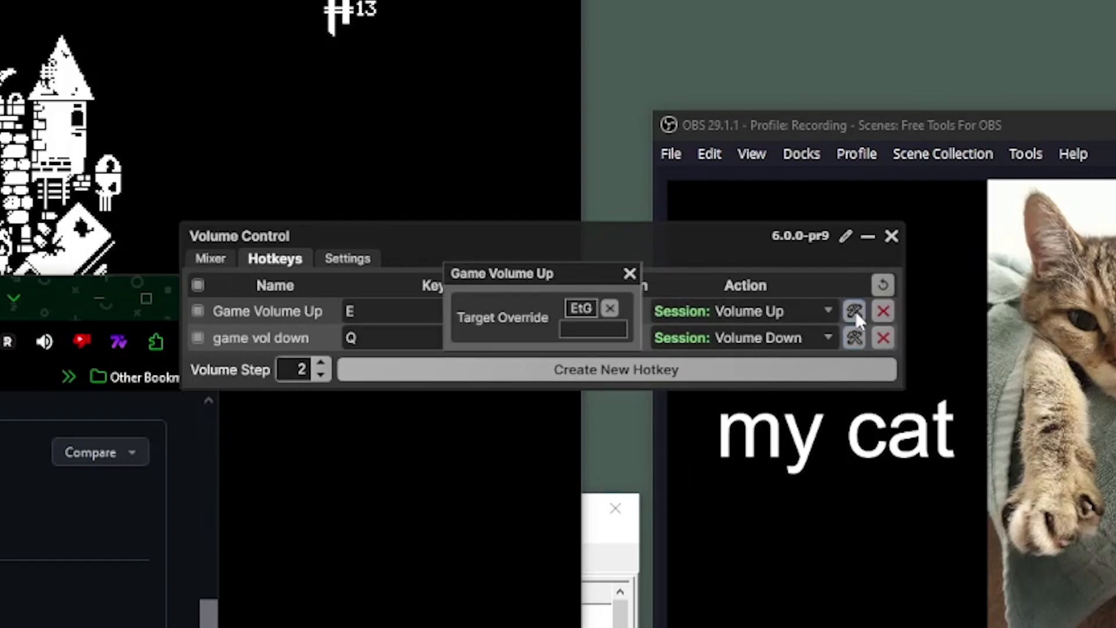
{"action": "left_click", "coordinate": [630, 274]}
{"action": "left_click", "coordinate": [855, 338]}
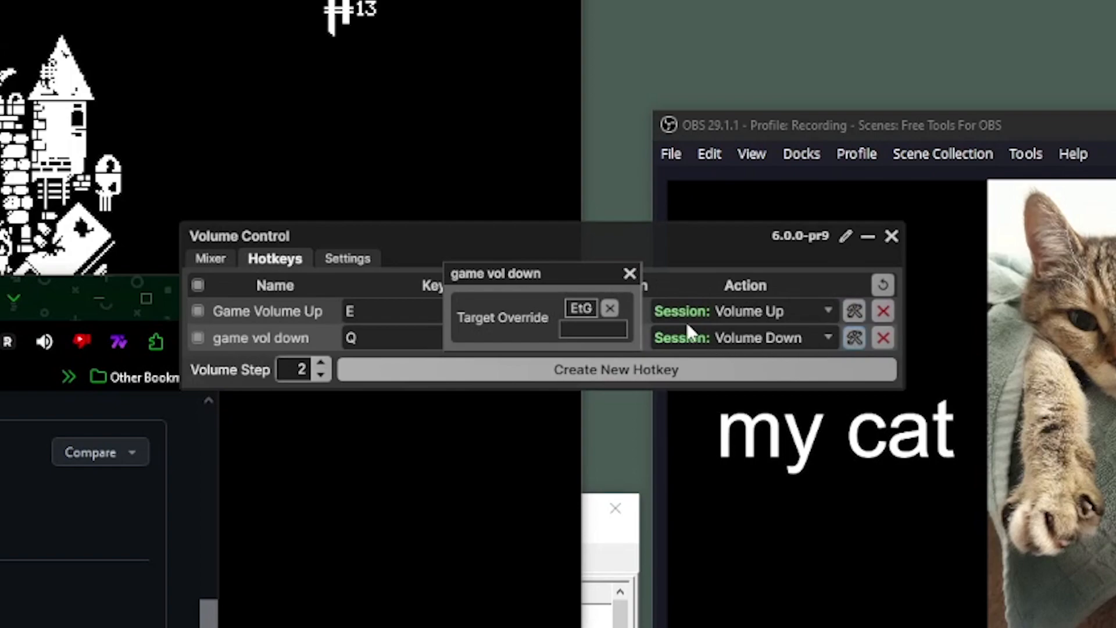
{"action": "left_click", "coordinate": [631, 274]}
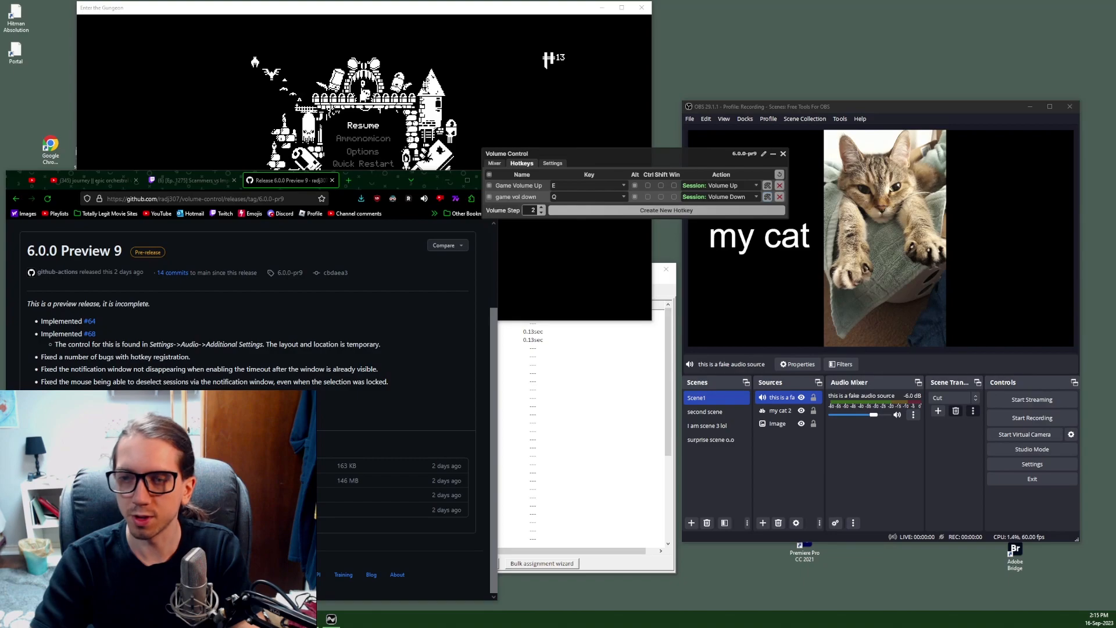
Move Volume Control aside, bring the LibreOffice Writer shortcut list into view, and enlarge its window to review the key combinations
{"action": "left_click_drag", "start_coordinate": [571, 154], "coordinate": [230, 139]}
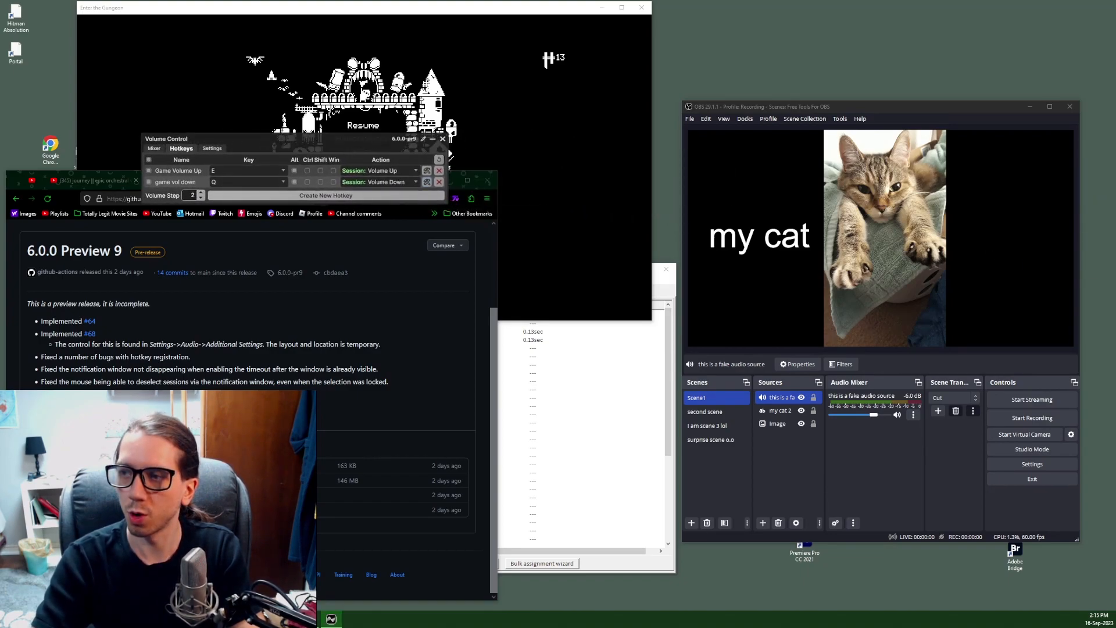
{"action": "left_click_drag", "start_coordinate": [1115, 82], "coordinate": [863, 31]}
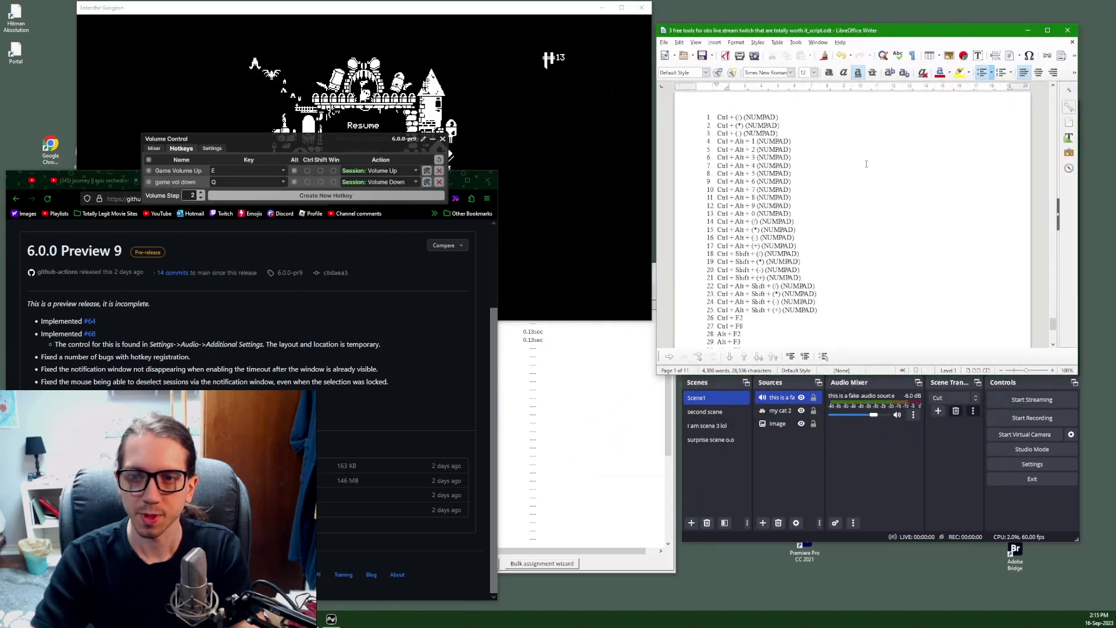
{"action": "scroll", "coordinate": [826, 231], "scroll_direction": "down", "scroll_amount": 2}
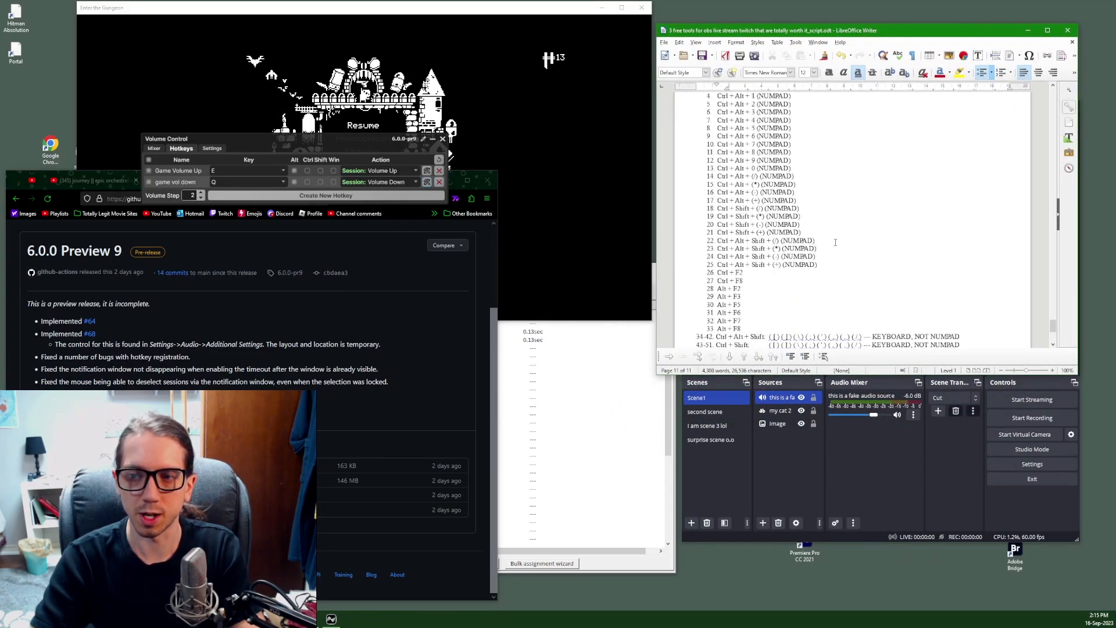
{"action": "left_click_drag", "start_coordinate": [875, 376], "coordinate": [884, 422]}
{"action": "scroll", "coordinate": [825, 243], "scroll_direction": "up", "scroll_amount": 2}
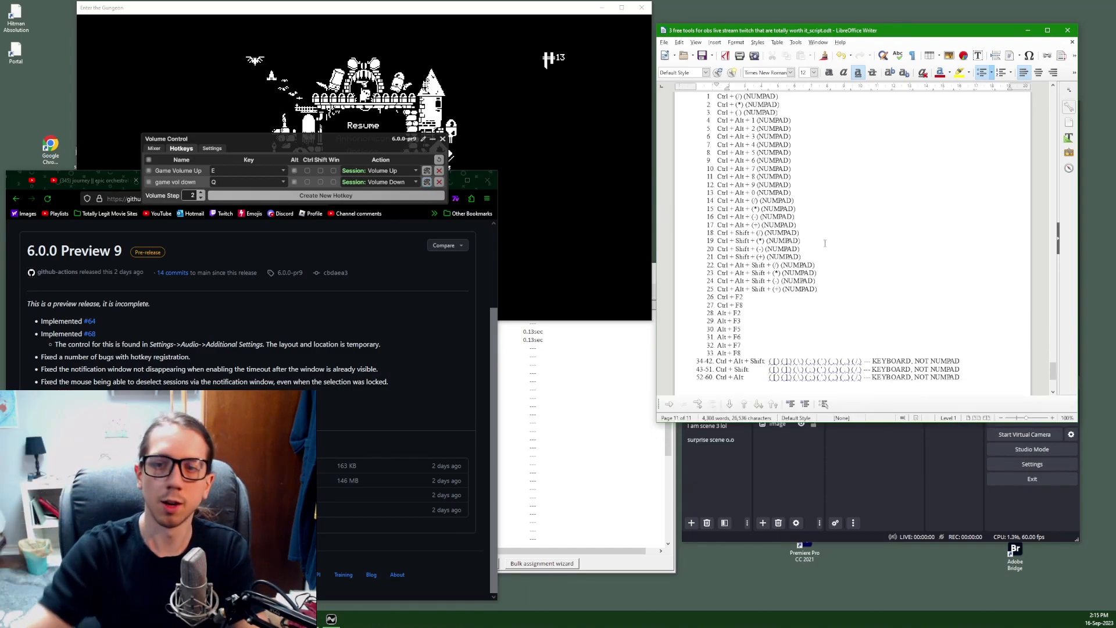
{"action": "scroll", "coordinate": [825, 243], "scroll_direction": "down", "scroll_amount": 1}
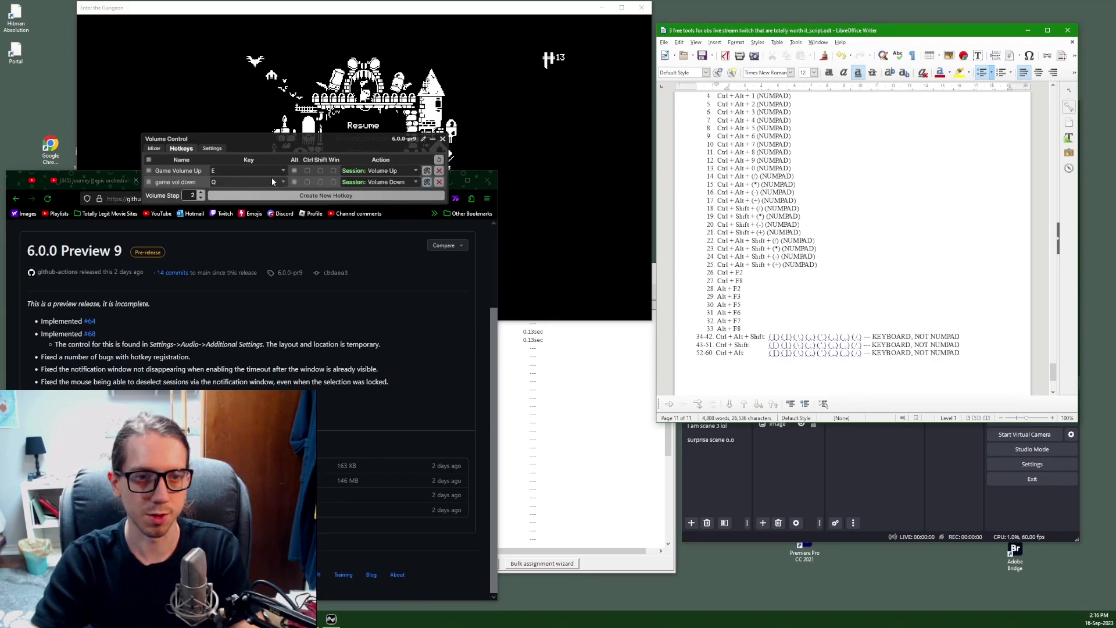
Add the Ctrl modifier to both volume hotkeys and set the Game Volume Up key to F8
{"action": "left_click", "coordinate": [308, 171]}
{"action": "left_click", "coordinate": [308, 182]}
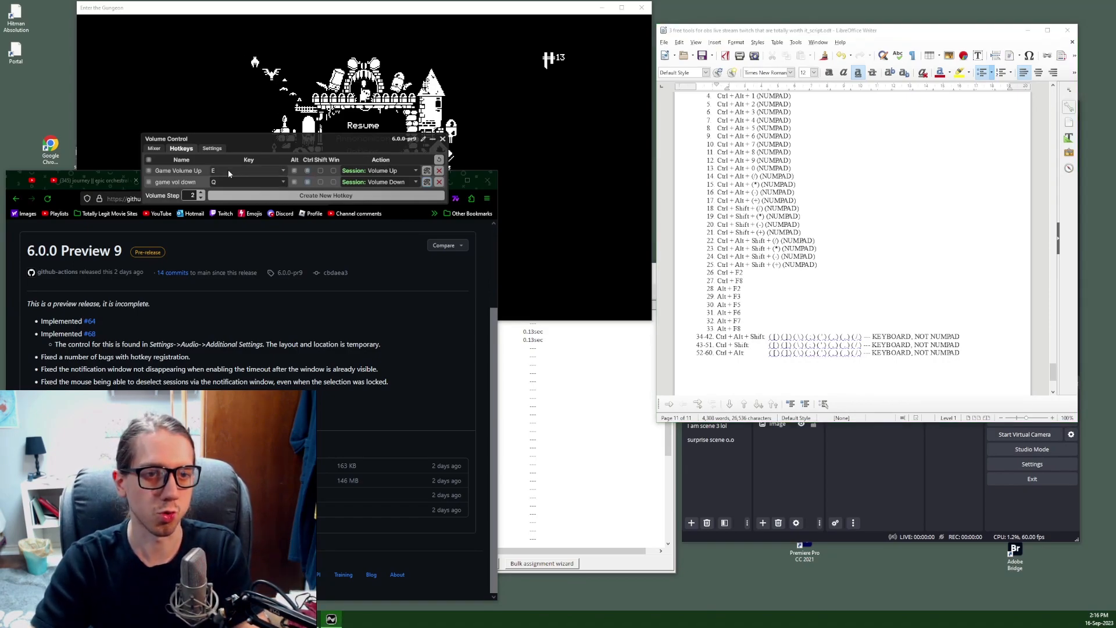
{"action": "left_click", "coordinate": [284, 182]}
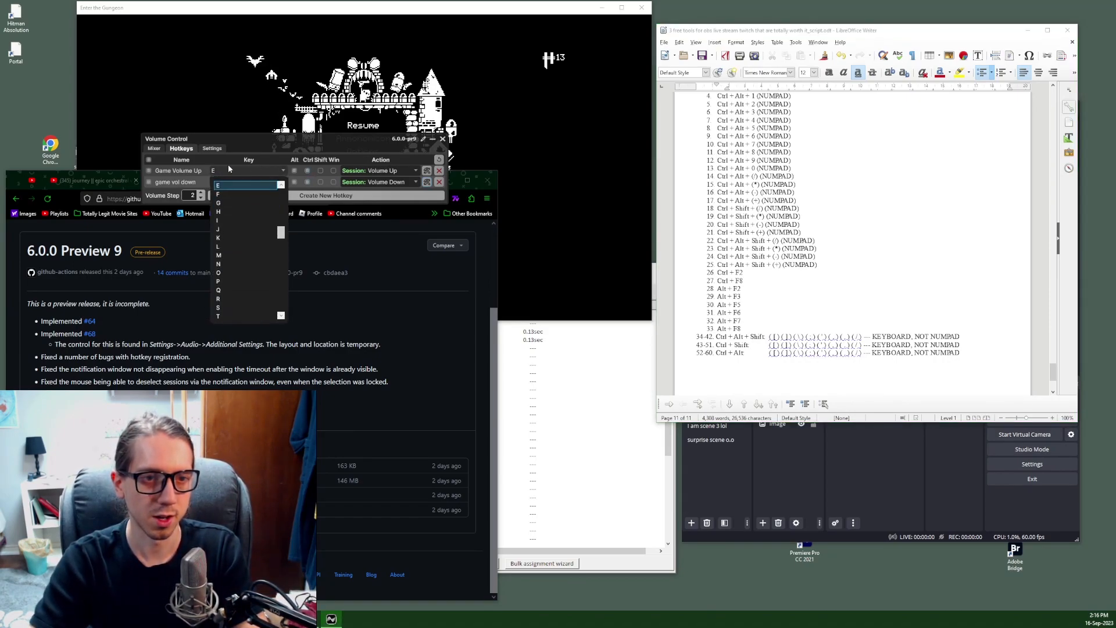
{"action": "left_click_drag", "start_coordinate": [282, 233], "coordinate": [279, 261]}
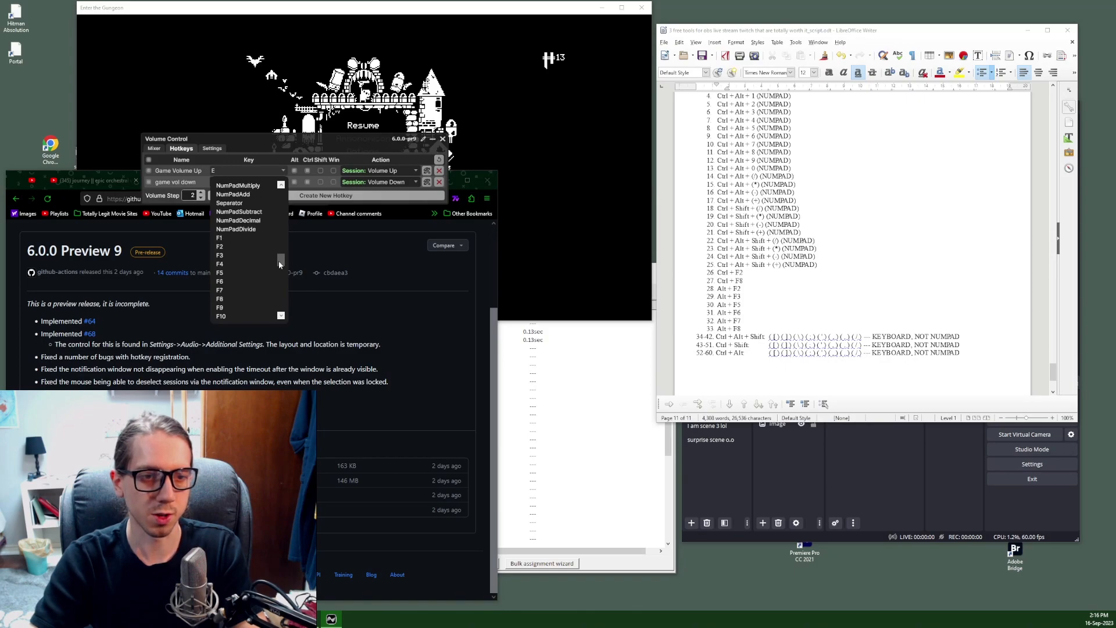
{"action": "left_click", "coordinate": [231, 280]}
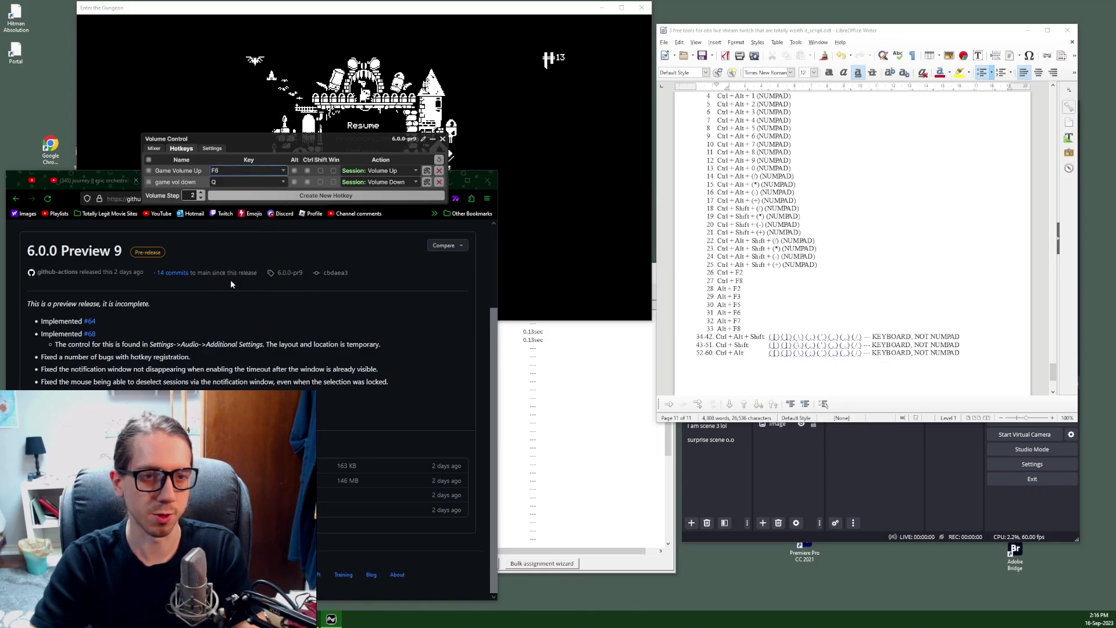
Change the Game Volume Up hotkey's key to F7
{"action": "left_click", "coordinate": [268, 183]}
{"action": "left_click_drag", "start_coordinate": [281, 257], "coordinate": [282, 252]}
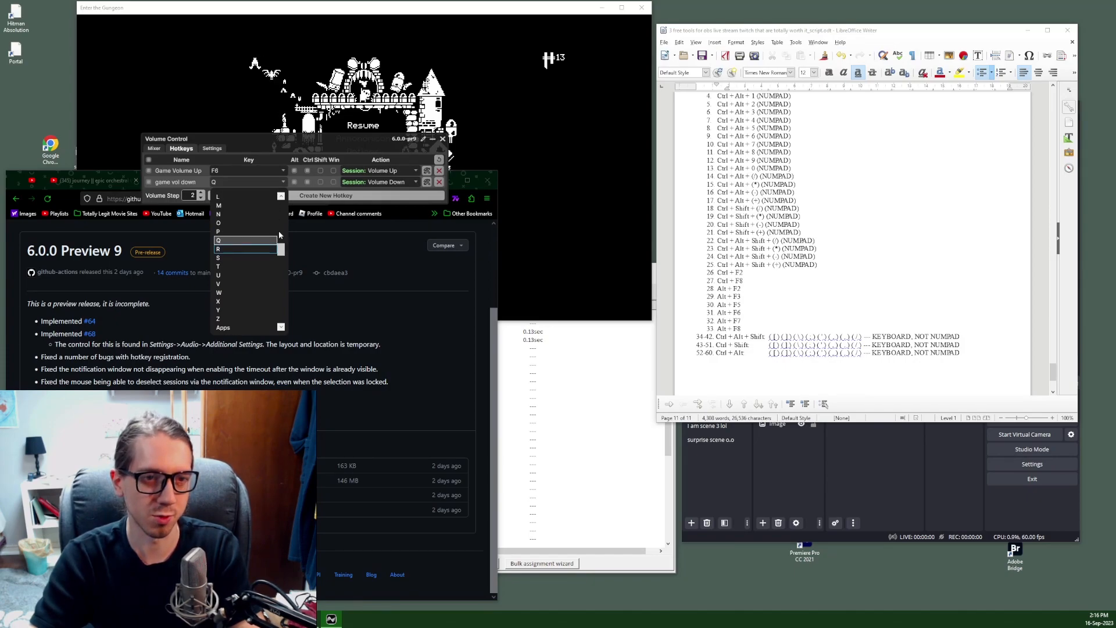
{"action": "left_click", "coordinate": [263, 170]}
{"action": "left_click", "coordinate": [262, 171]}
{"action": "left_click", "coordinate": [253, 194]}
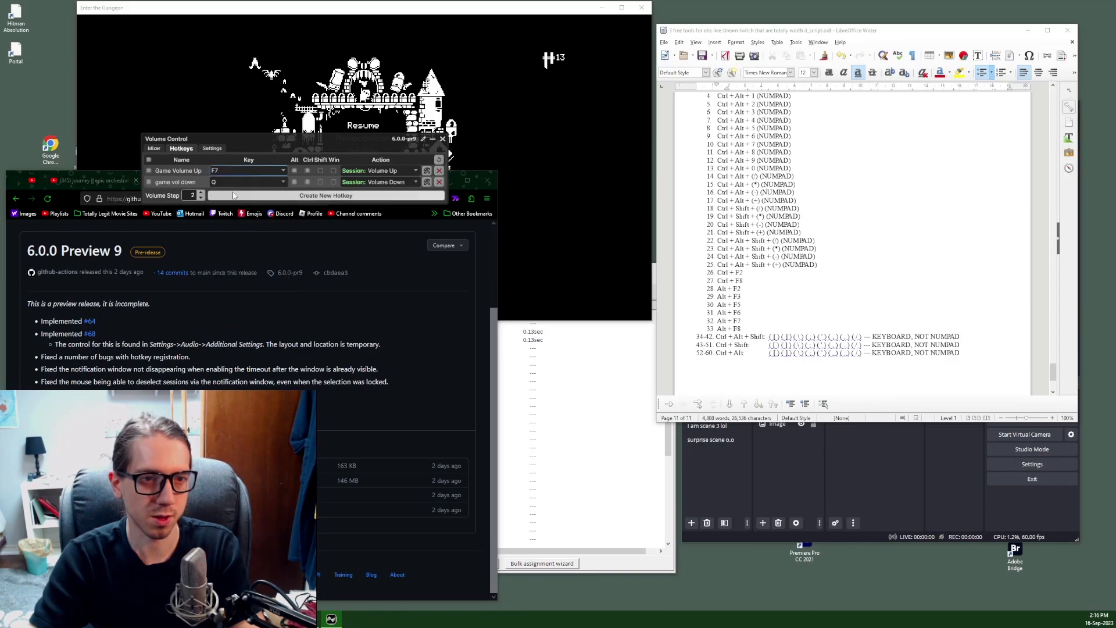
Set the game vol down hotkey's key to F6 and look over the other function keys available
{"action": "left_click", "coordinate": [257, 183]}
{"action": "left_click_drag", "start_coordinate": [280, 254], "coordinate": [279, 276]}
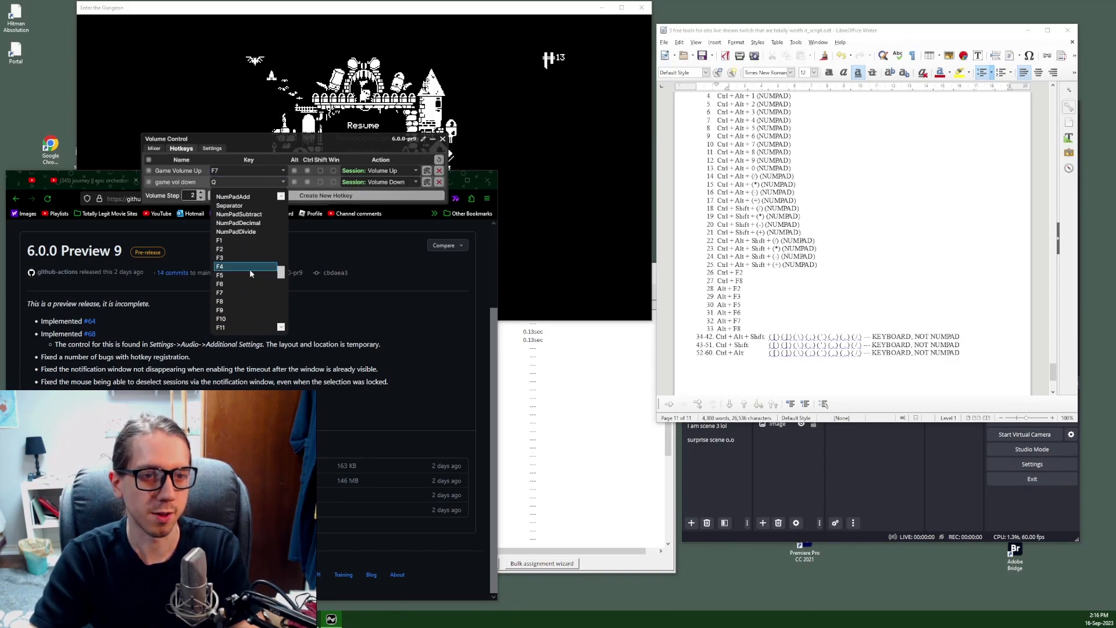
{"action": "left_click", "coordinate": [220, 285]}
{"action": "left_click", "coordinate": [266, 184]}
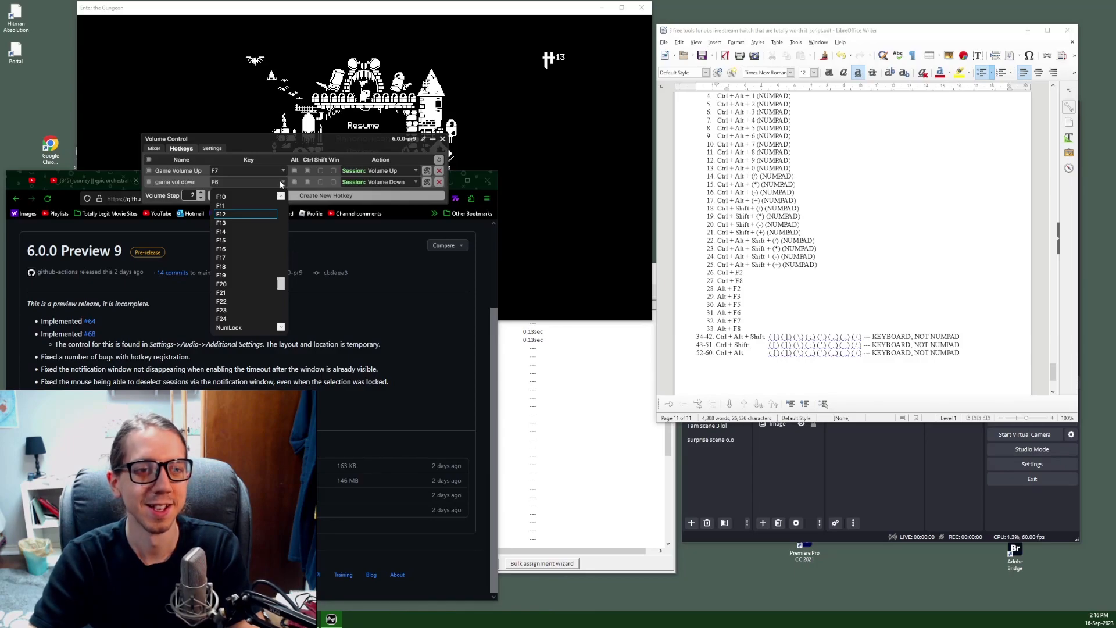
{"action": "left_click", "coordinate": [281, 184]}
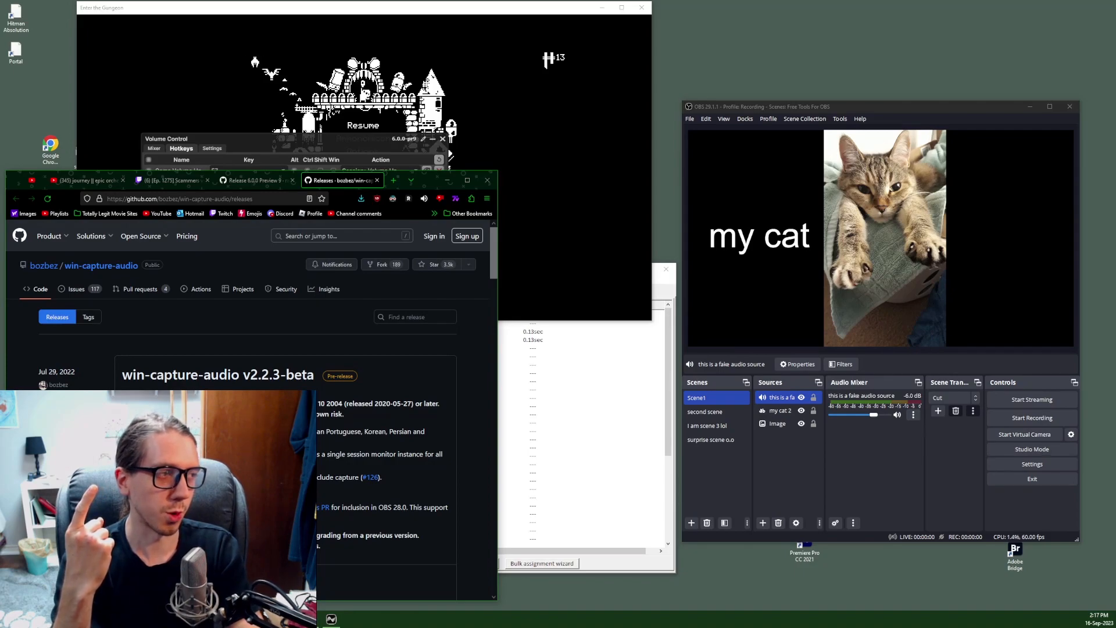
Look through the win-capture-audio v2.2.3-beta release notes on GitHub, and switch to OBS and widen its window
{"action": "scroll", "coordinate": [250, 331], "scroll_direction": "down", "scroll_amount": 1}
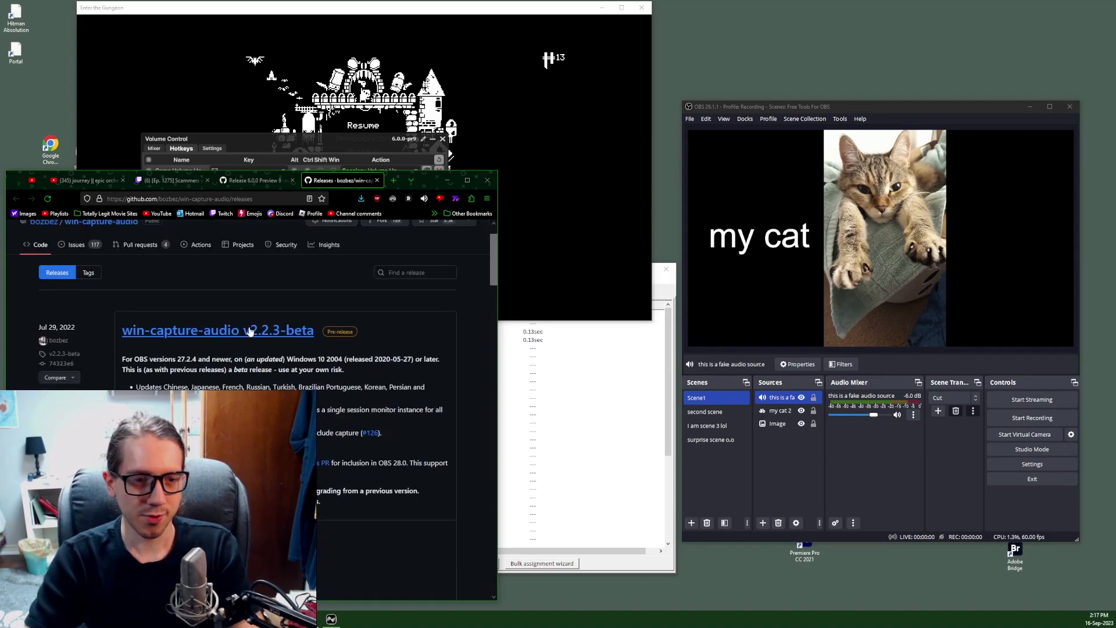
{"action": "scroll", "coordinate": [263, 337], "scroll_direction": "down", "scroll_amount": 2}
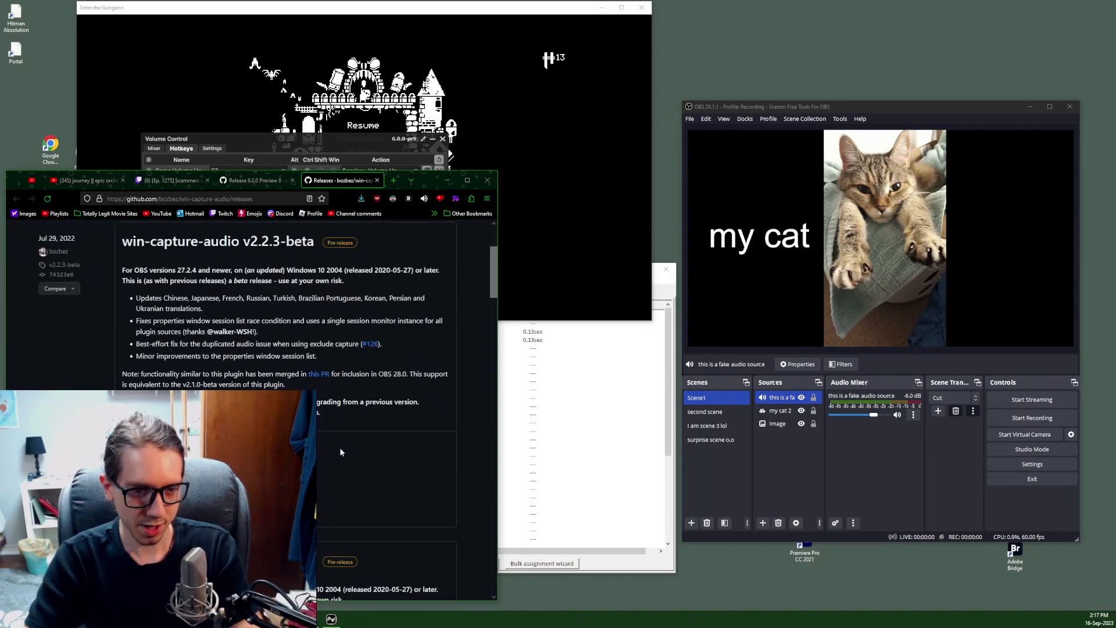
{"action": "scroll", "coordinate": [341, 452], "scroll_direction": "up", "scroll_amount": 3}
{"action": "left_click_drag", "start_coordinate": [1080, 311], "coordinate": [1104, 311]}
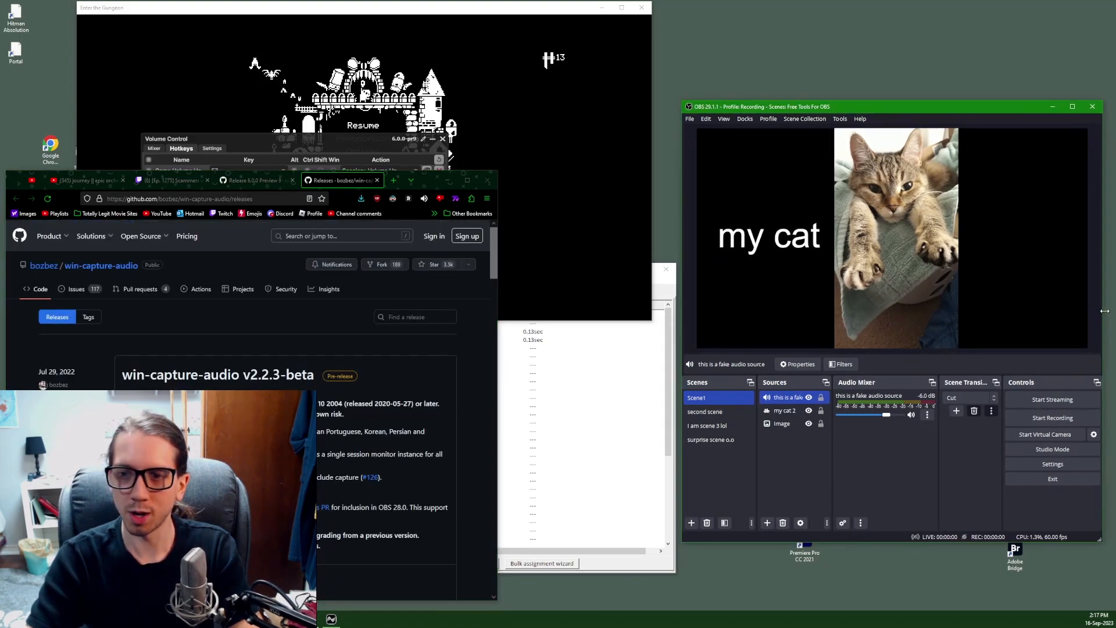
{"action": "left_click_drag", "start_coordinate": [846, 106], "coordinate": [849, 108]}
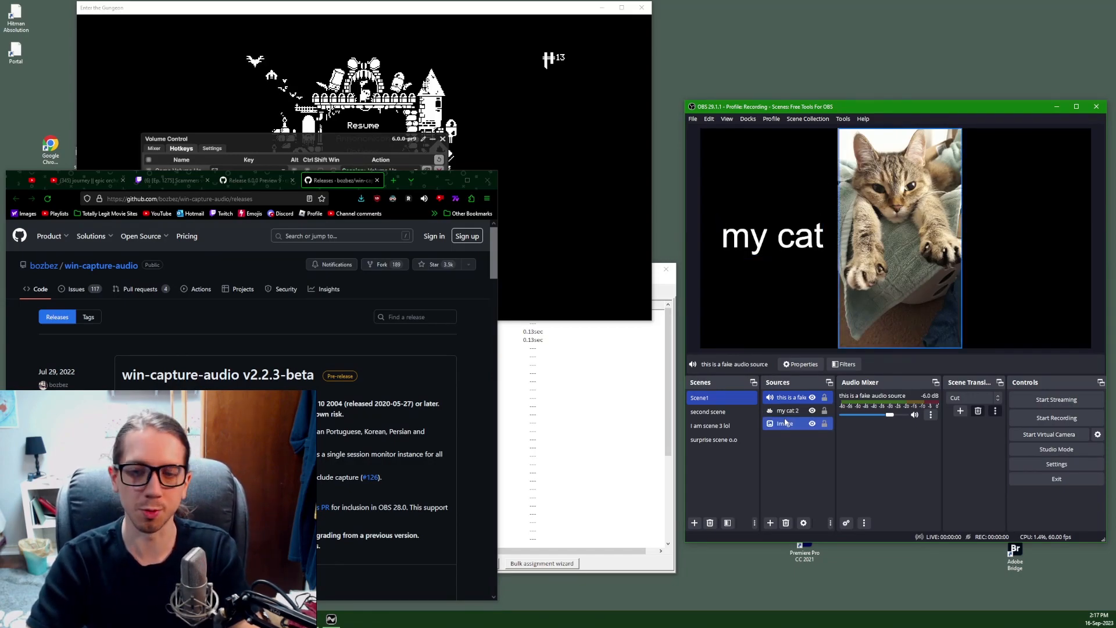
{"action": "right_click", "coordinate": [783, 463]}
{"action": "mouse_move", "coordinate": [814, 472]}
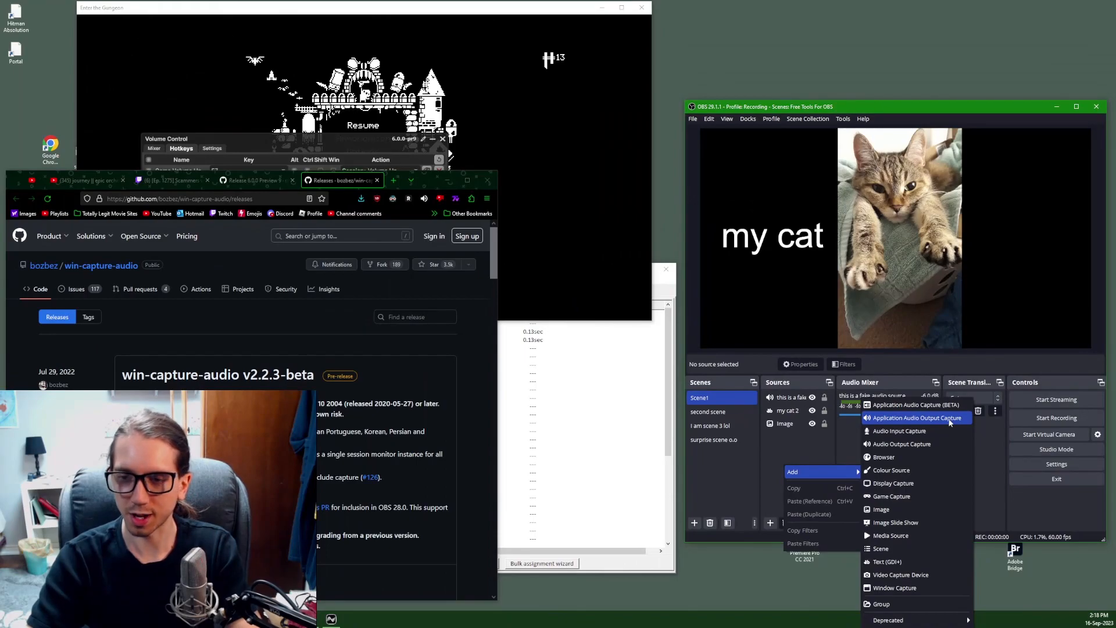
{"action": "left_click", "coordinate": [916, 418]}
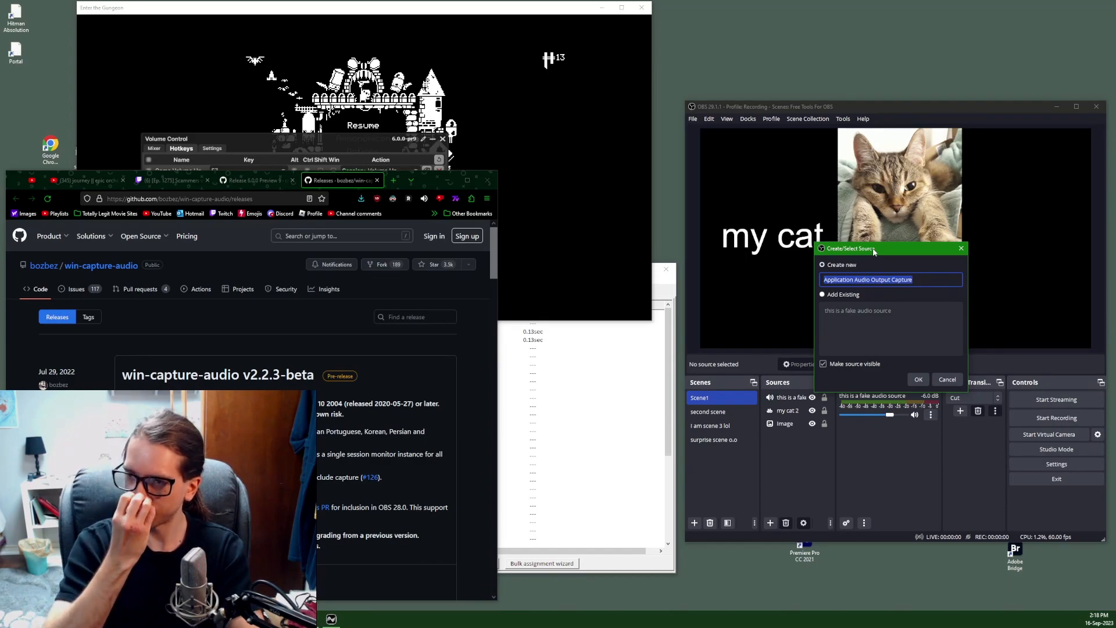
{"action": "left_click", "coordinate": [947, 379]}
Add an Application Audio Capture (BETA) source named Game Audio test that captures the [EtG.exe]: Enter the Gungeon window
{"action": "left_click", "coordinate": [770, 523]}
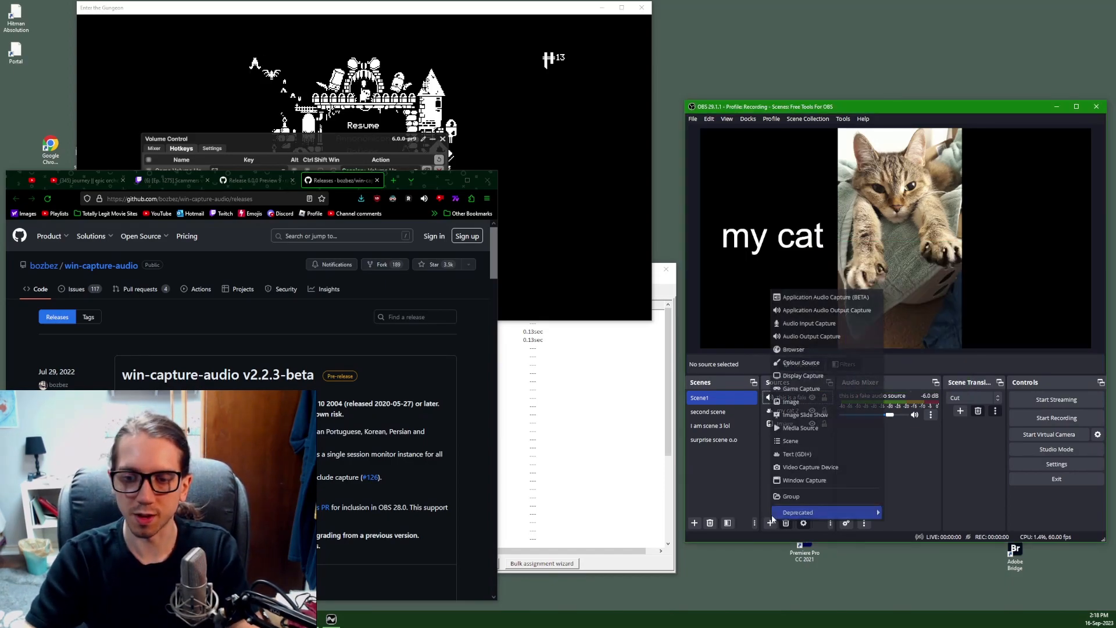
{"action": "left_click", "coordinate": [808, 297]}
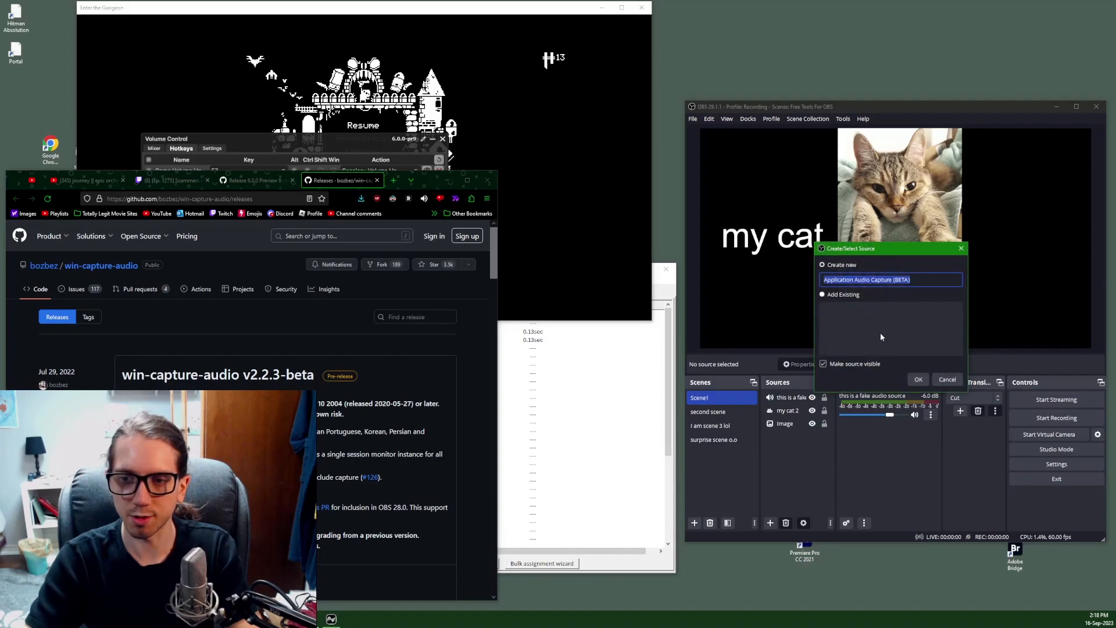
{"action": "type", "text": "Game Audio test"}
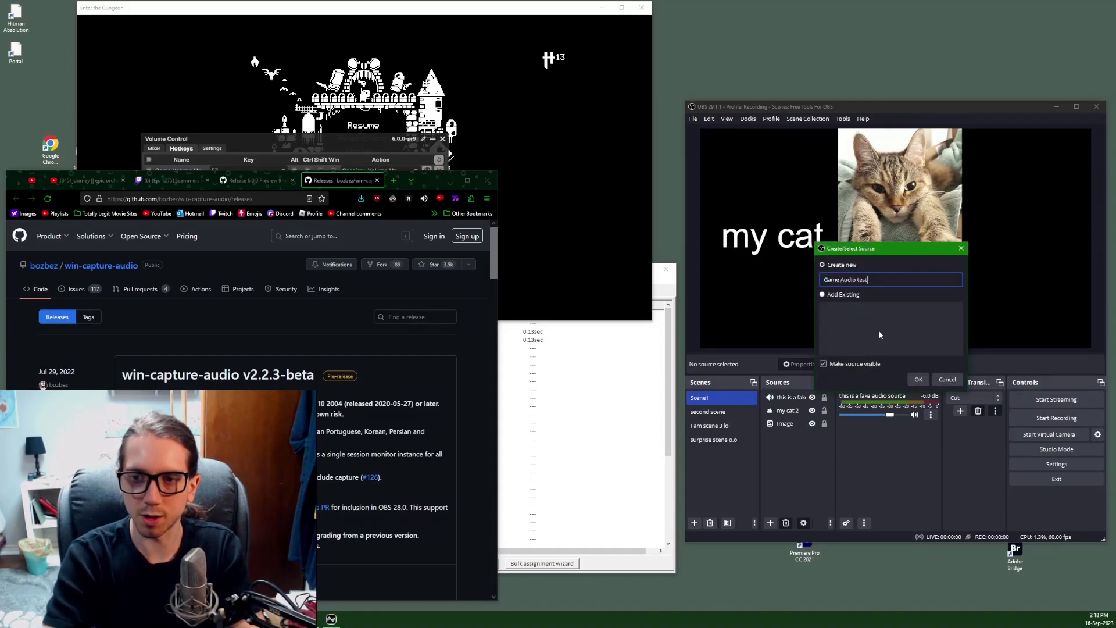
{"action": "key", "text": "Return"}
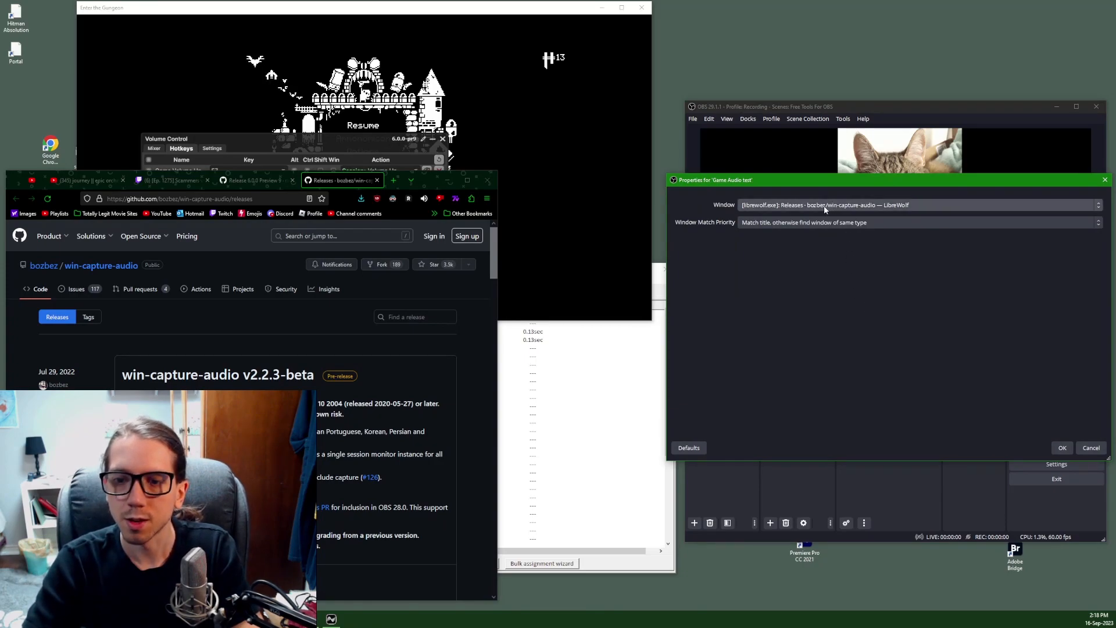
{"action": "left_click_drag", "start_coordinate": [807, 182], "coordinate": [728, 162]}
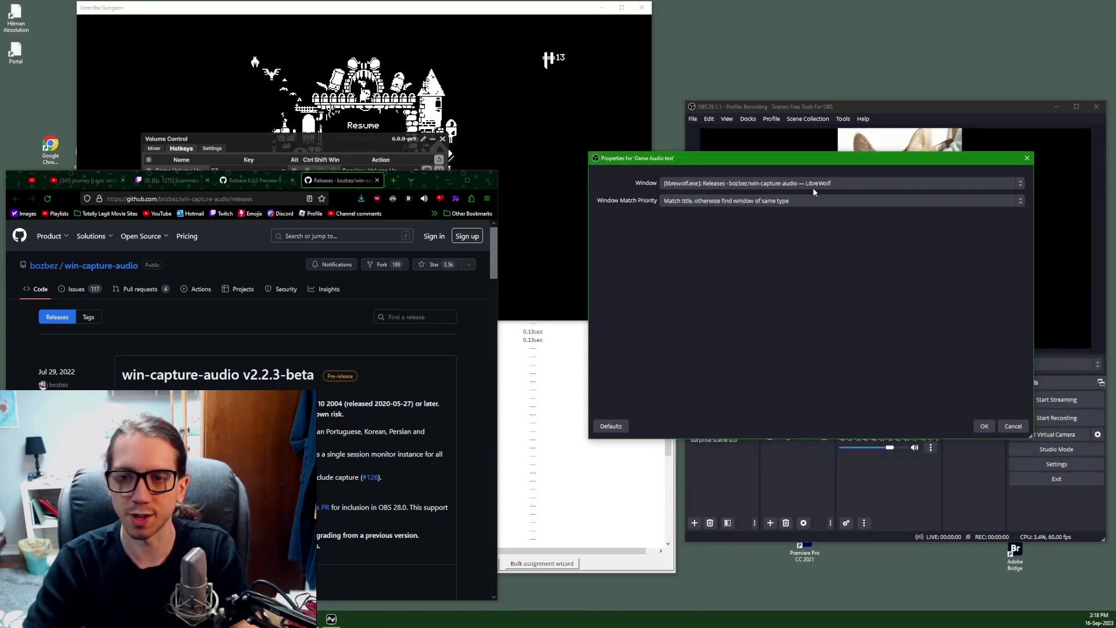
{"action": "left_click", "coordinate": [731, 185]}
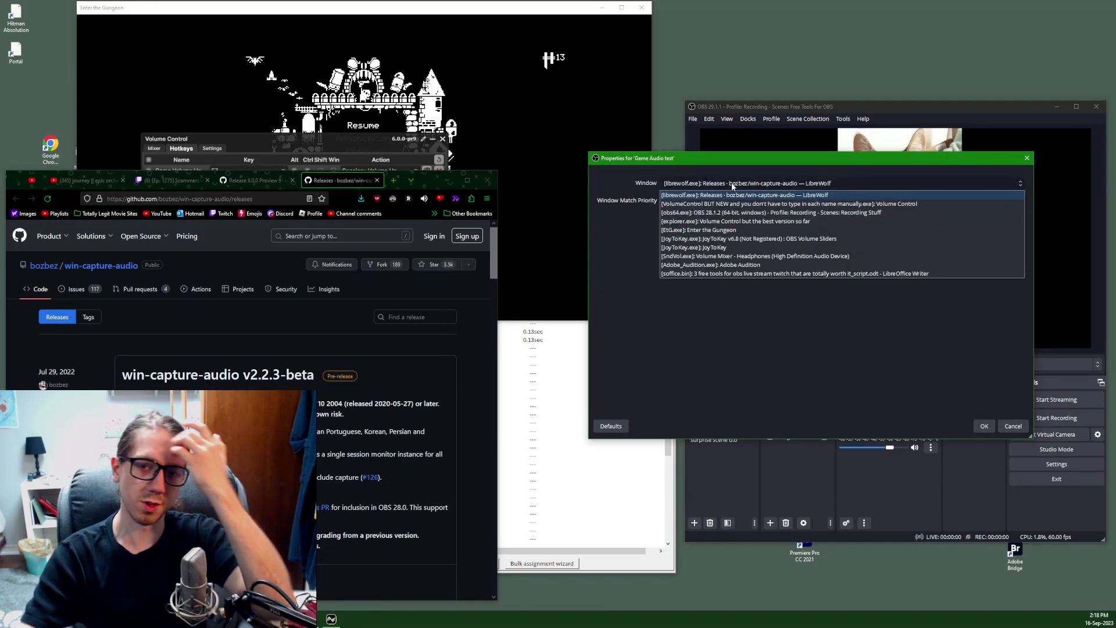
{"action": "left_click", "coordinate": [714, 230]}
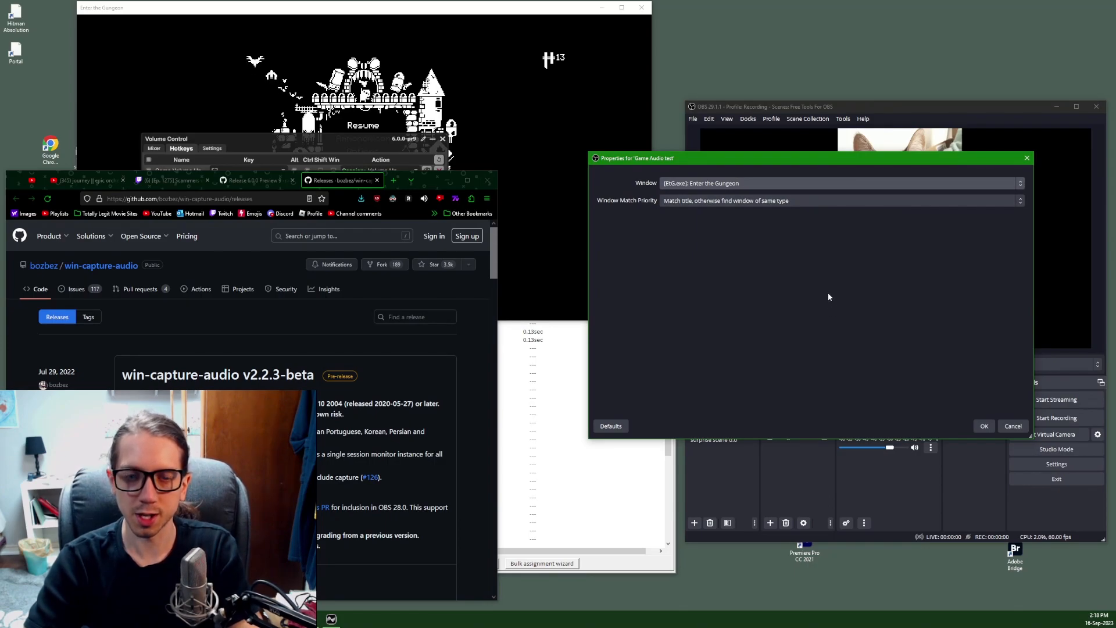
{"action": "left_click", "coordinate": [985, 427]}
Add a new Application Audio Output Capture source named Game Capture (ETG) to Scene1
{"action": "right_click", "coordinate": [789, 491]}
{"action": "mouse_move", "coordinate": [797, 499]}
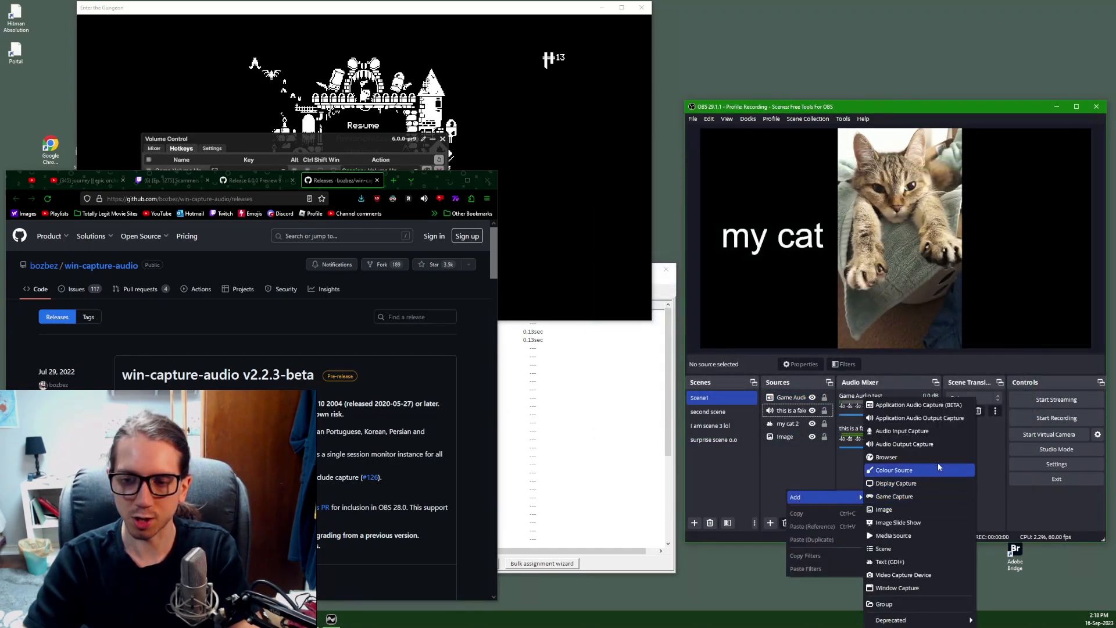
{"action": "left_click", "coordinate": [915, 419]}
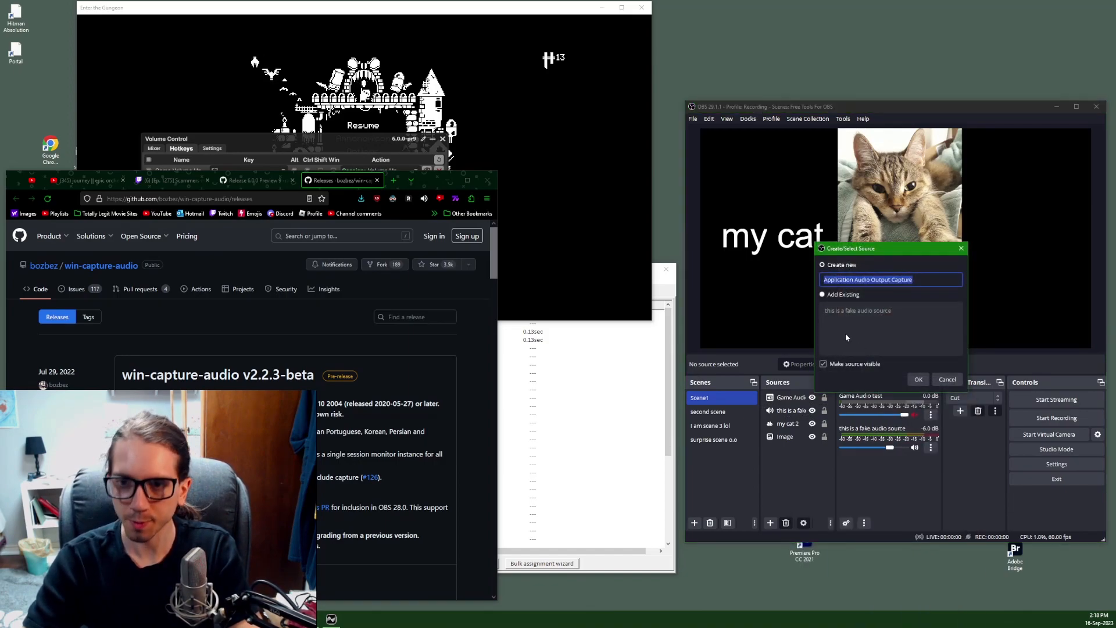
{"action": "type", "text": "Gam"}
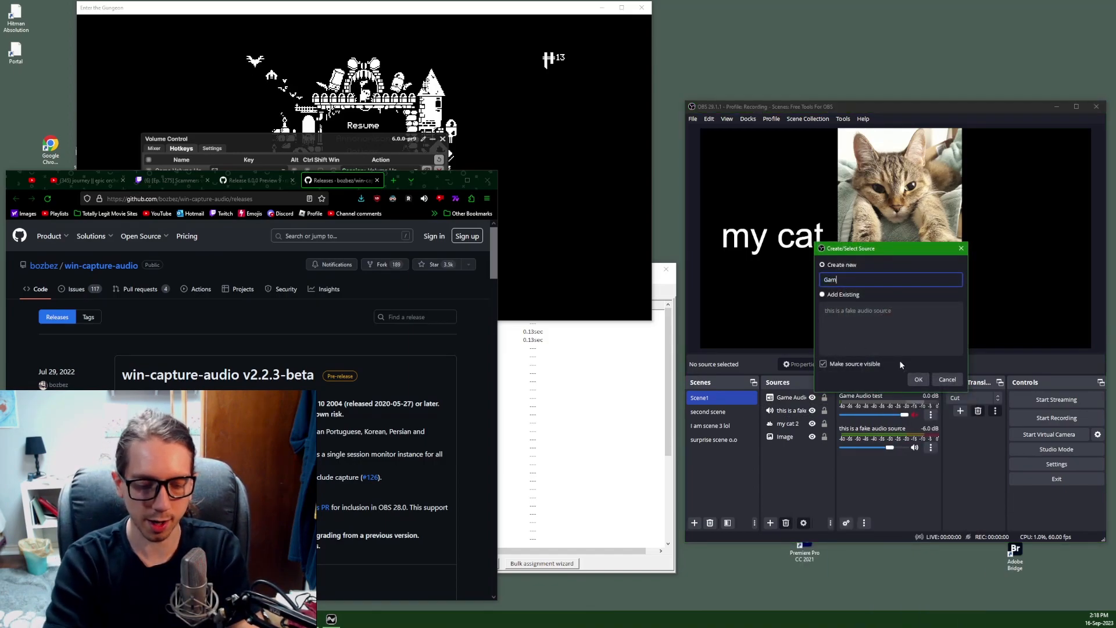
{"action": "type", "text": "e Capture "}
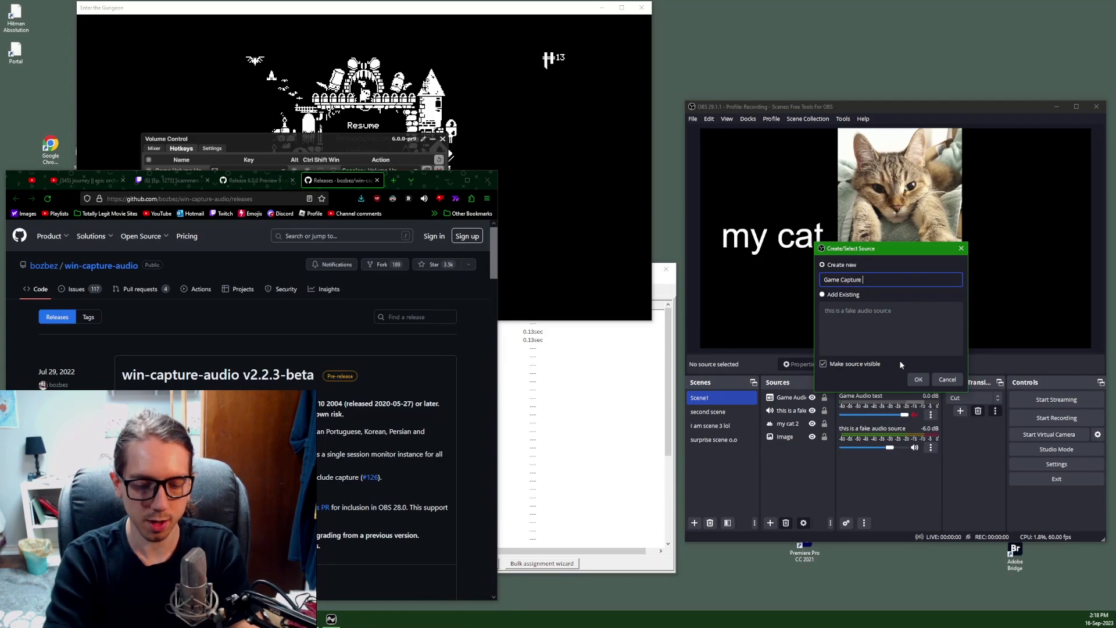
{"action": "type", "text": "(ETG)"}
{"action": "key", "text": "Return"}
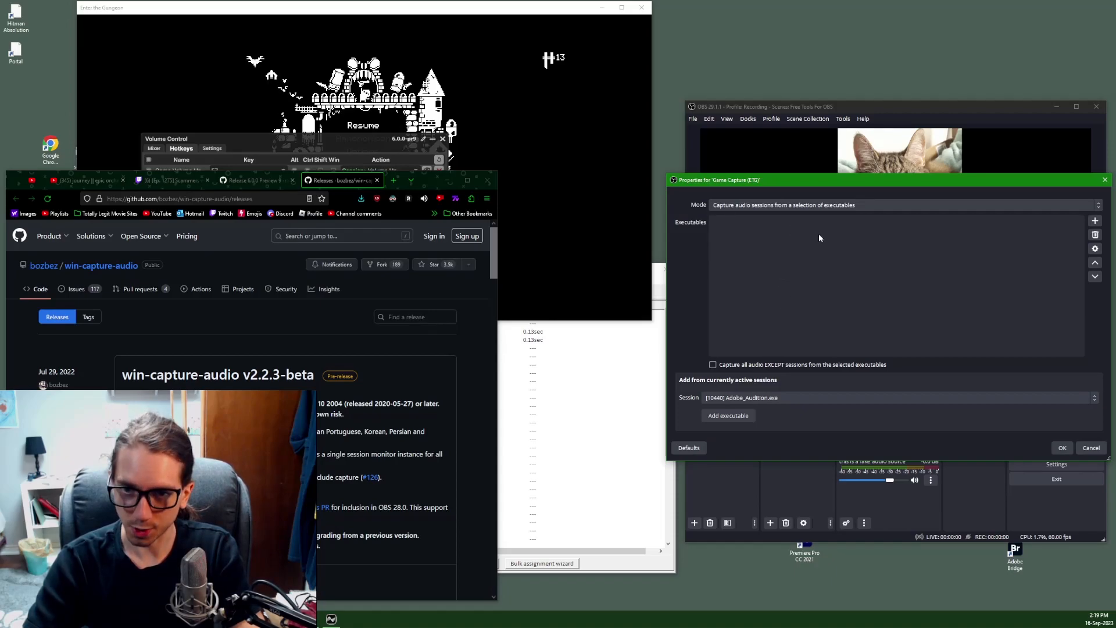
Add the EtG.exe and librewolf.exe sessions to the source's captured executables and accept the properties
{"action": "left_click", "coordinate": [764, 398]}
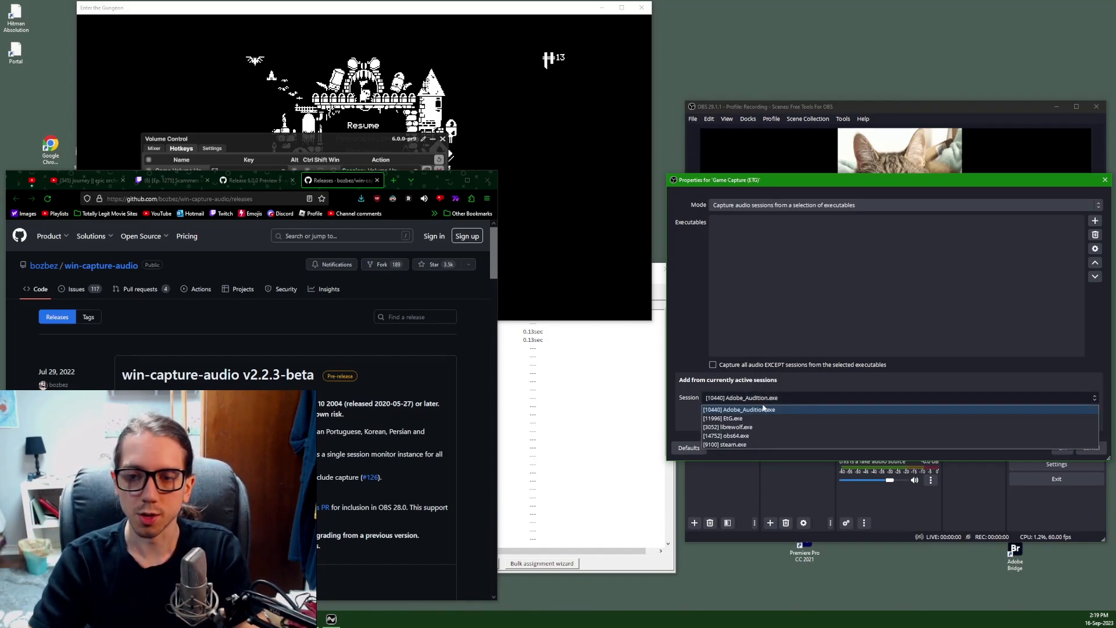
{"action": "left_click", "coordinate": [748, 419]}
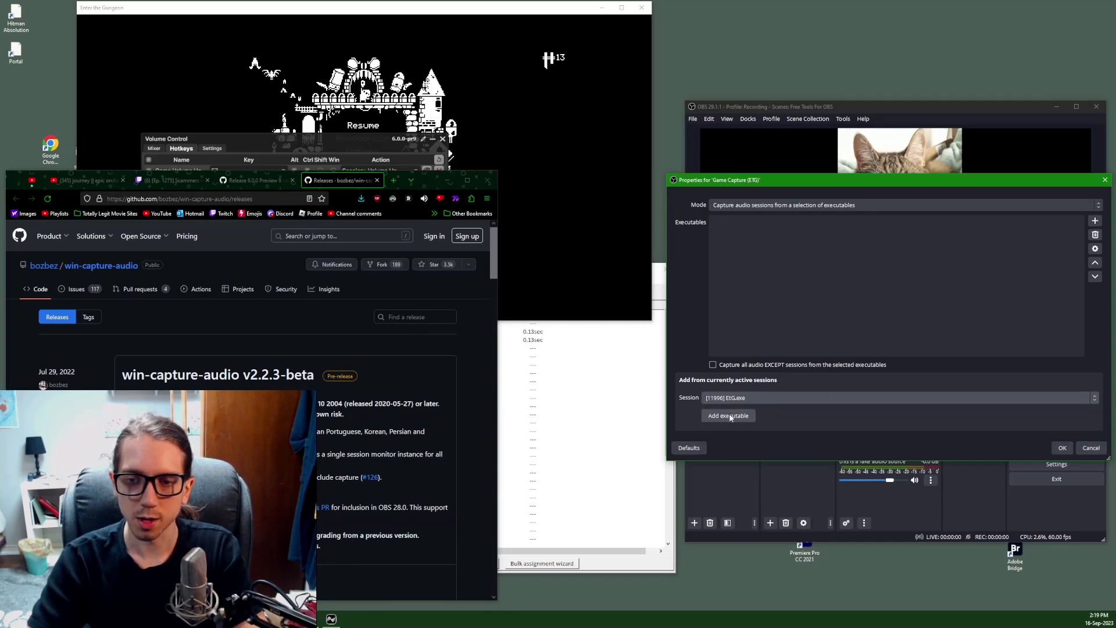
{"action": "left_click", "coordinate": [731, 416]}
{"action": "left_click", "coordinate": [744, 399]}
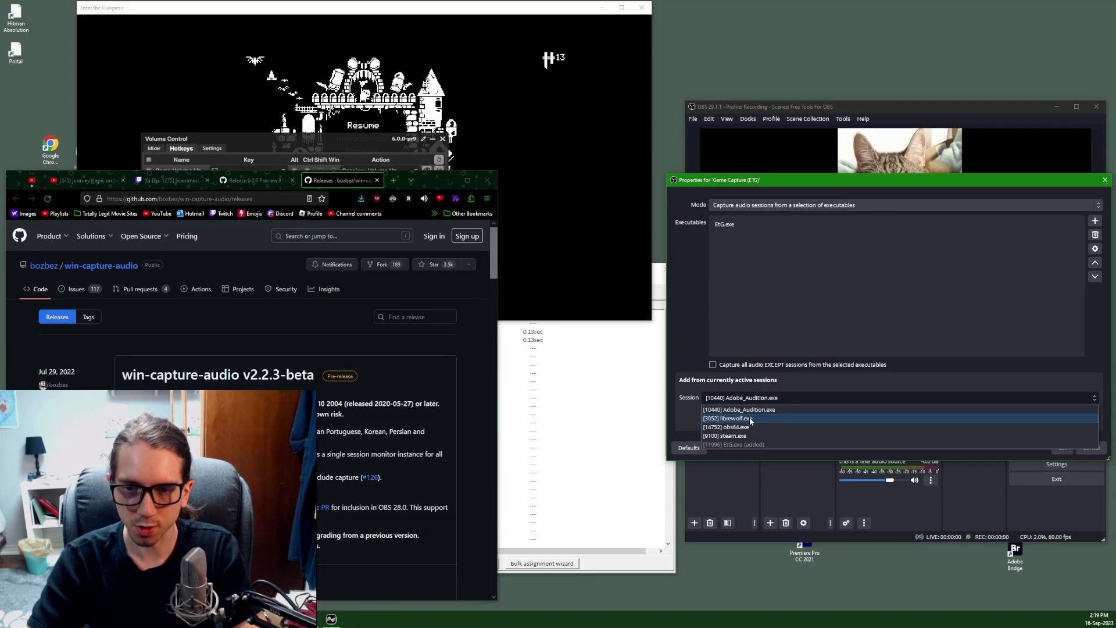
{"action": "left_click", "coordinate": [751, 420]}
{"action": "left_click", "coordinate": [722, 418]}
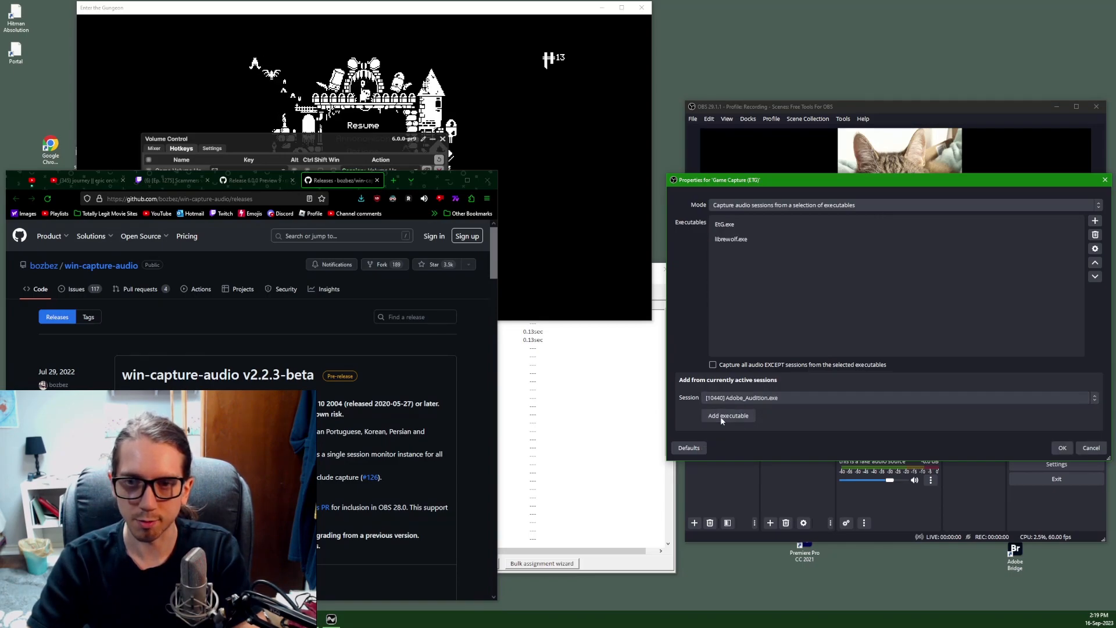
{"action": "left_click", "coordinate": [738, 224]}
{"action": "left_click", "coordinate": [741, 243]}
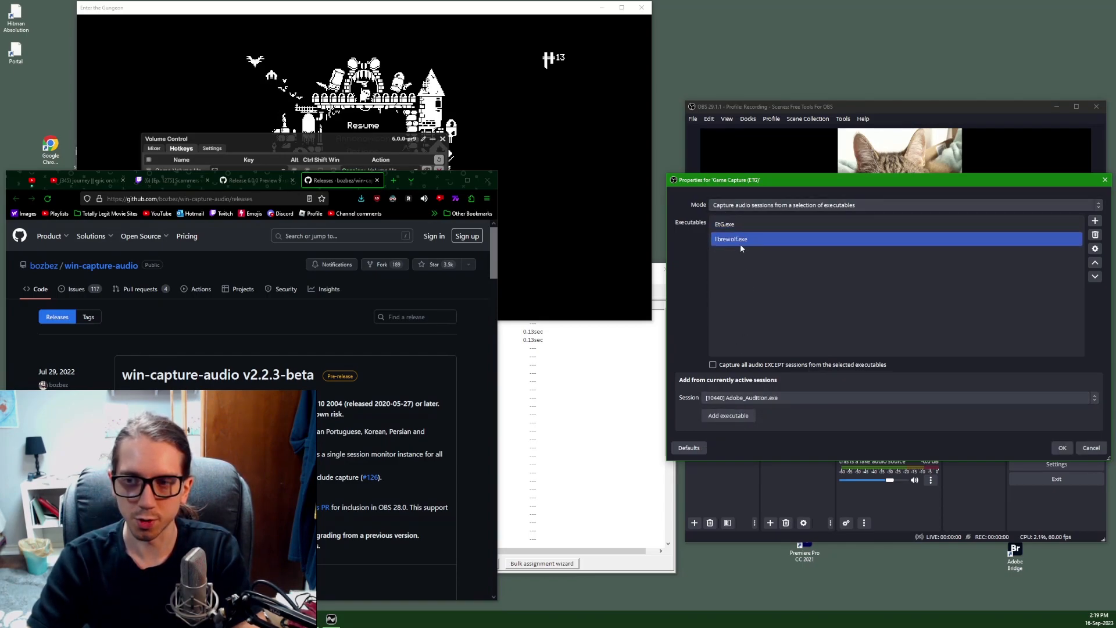
{"action": "left_click", "coordinate": [775, 296]}
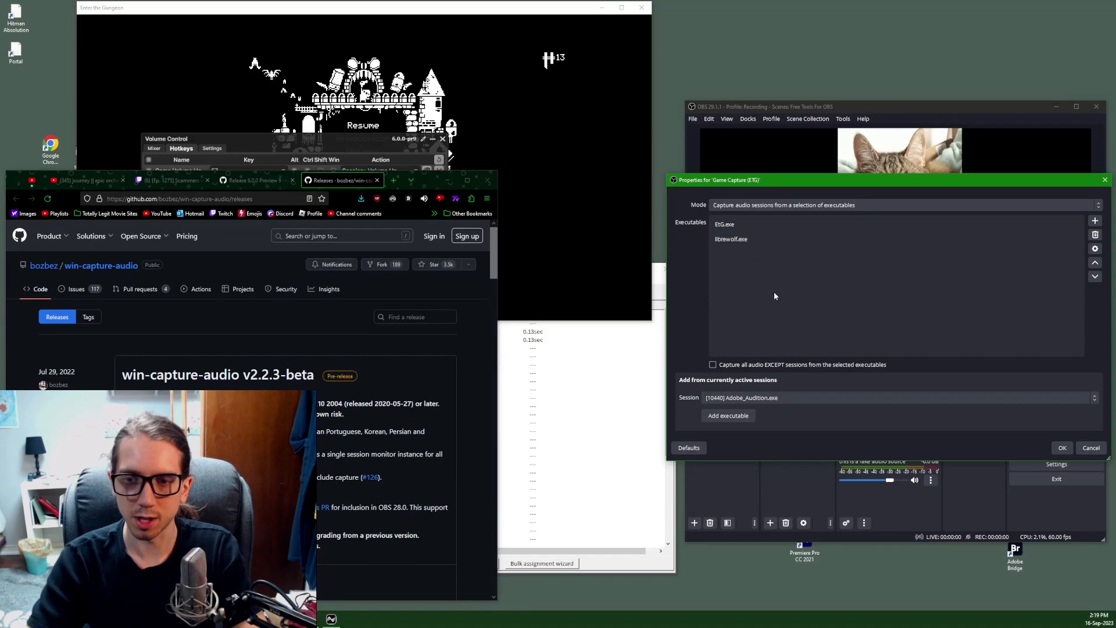
{"action": "left_click", "coordinate": [1062, 447]}
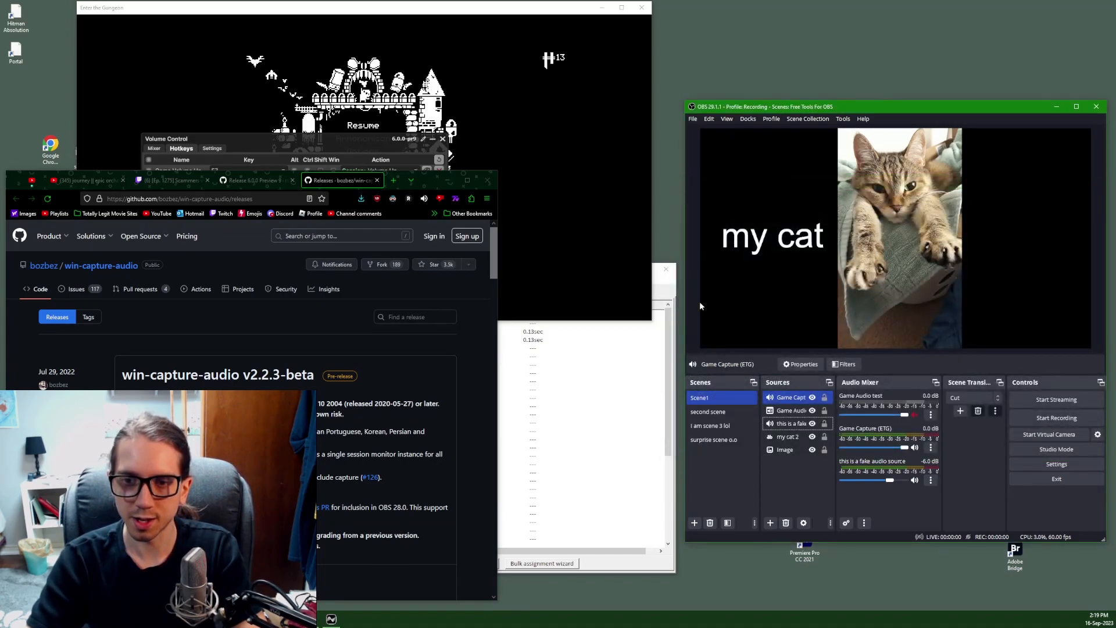
Switch to JoyToKey, move Volume Control out of the way, and assign Ctrl, Alt, F7 to Stick2 up on Joystick 2
{"action": "left_click_drag", "start_coordinate": [684, 275], "coordinate": [526, 276]}
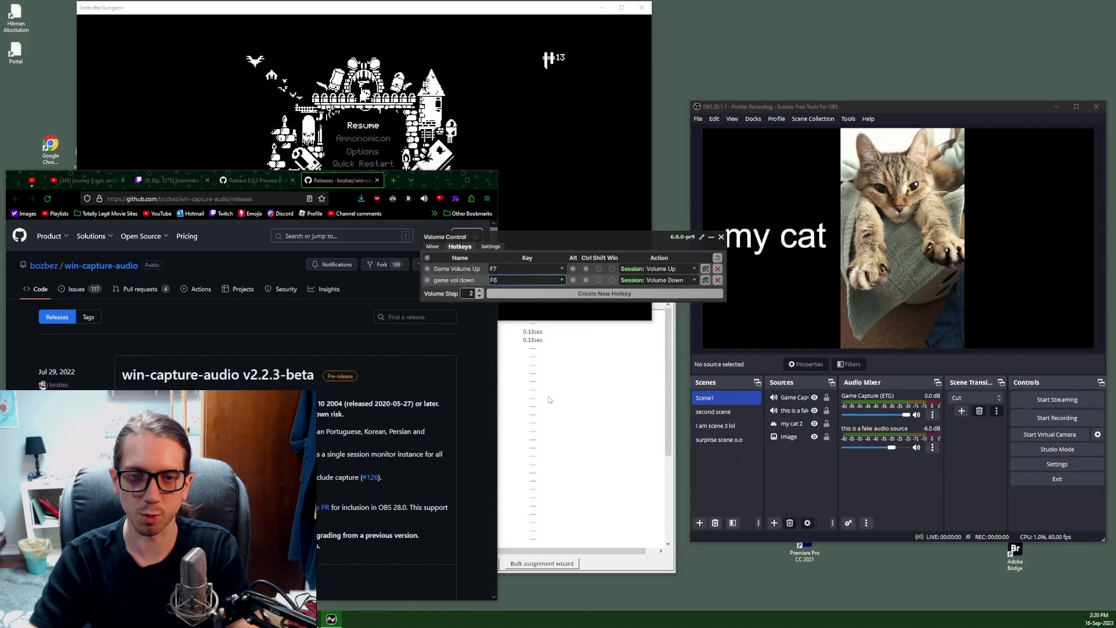
{"action": "left_click", "coordinate": [549, 398]}
{"action": "left_click_drag", "start_coordinate": [527, 234], "coordinate": [707, 179]}
{"action": "left_click", "coordinate": [511, 364]}
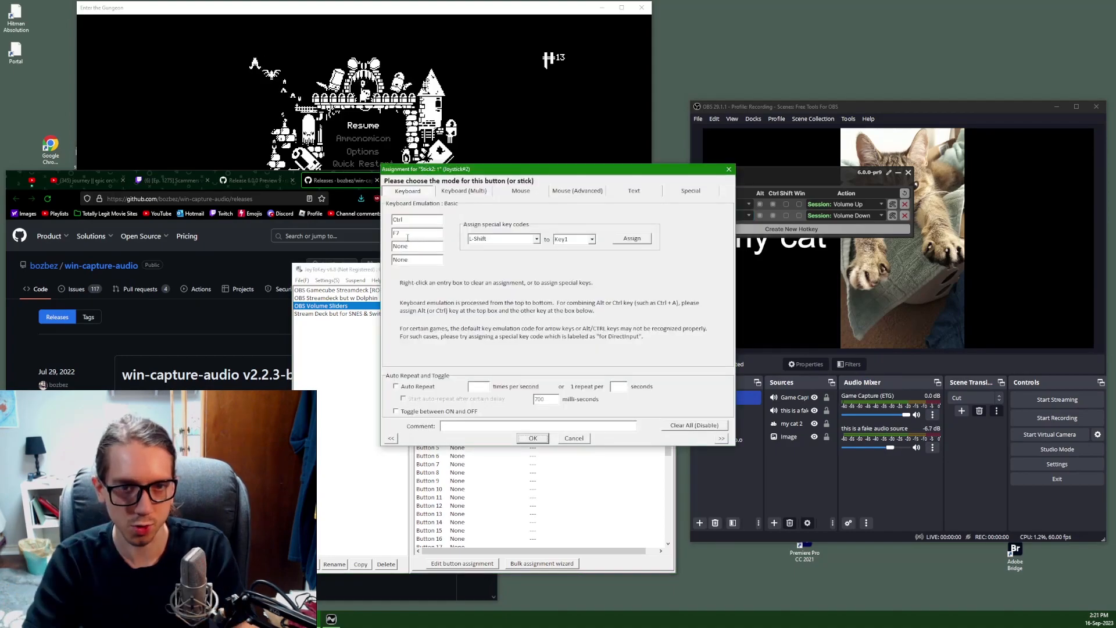
{"action": "left_click", "coordinate": [409, 235]}
{"action": "key", "text": "alt"}
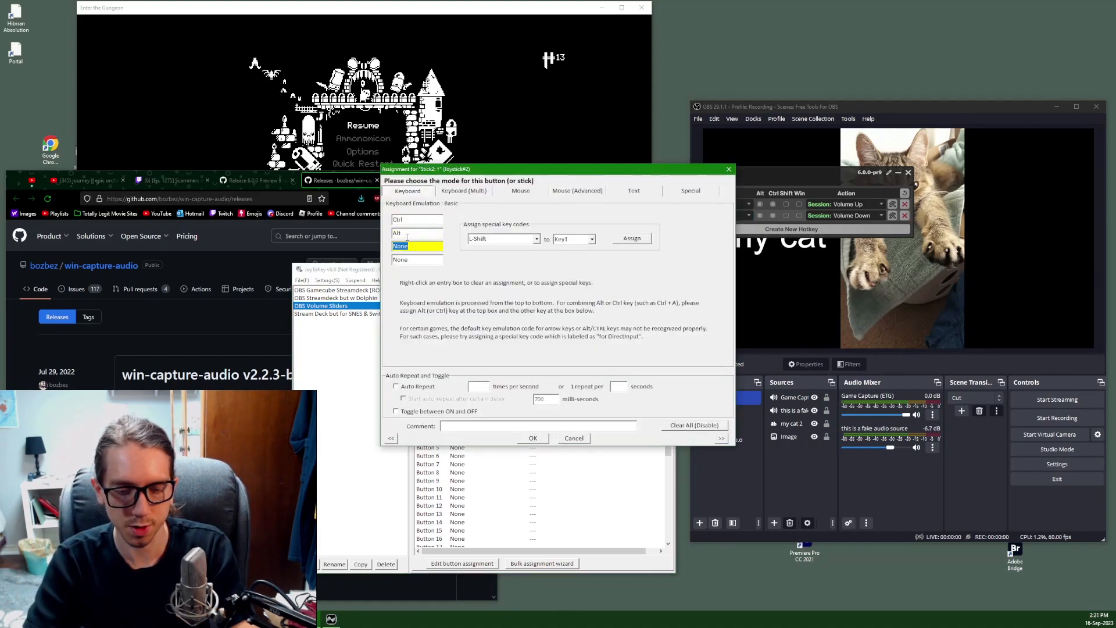
{"action": "key", "text": "F7"}
{"action": "left_click", "coordinate": [541, 440]}
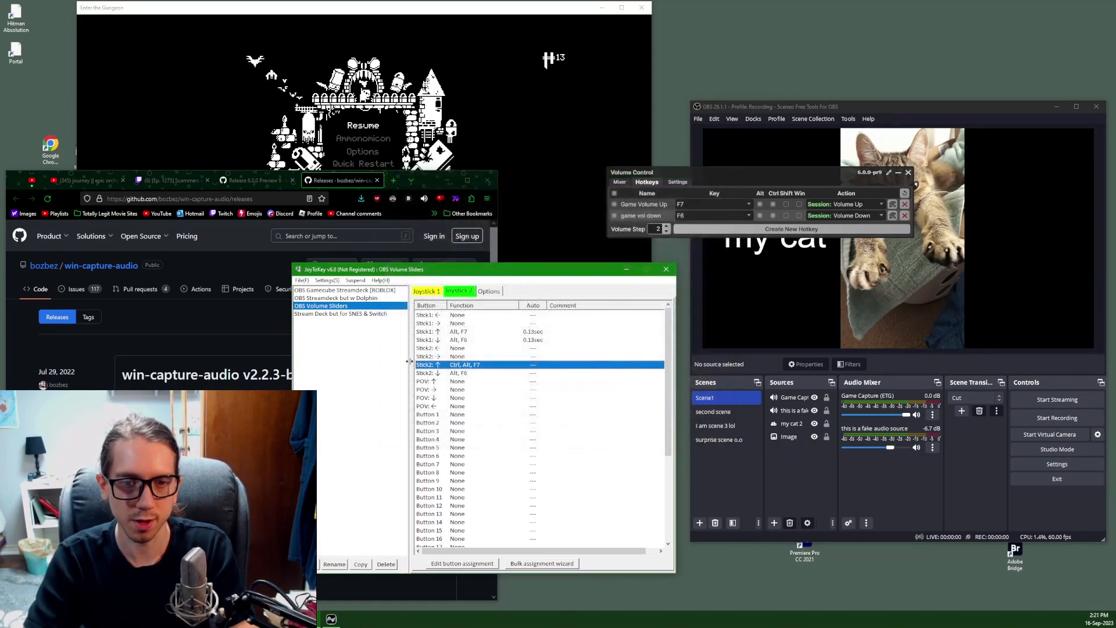
Assign Ctrl, Alt, F6 to Stick2 down on Joystick 2, and show the Volume Control mixer beside the assignments
{"action": "right_click", "coordinate": [465, 374]}
{"action": "left_click", "coordinate": [494, 380]}
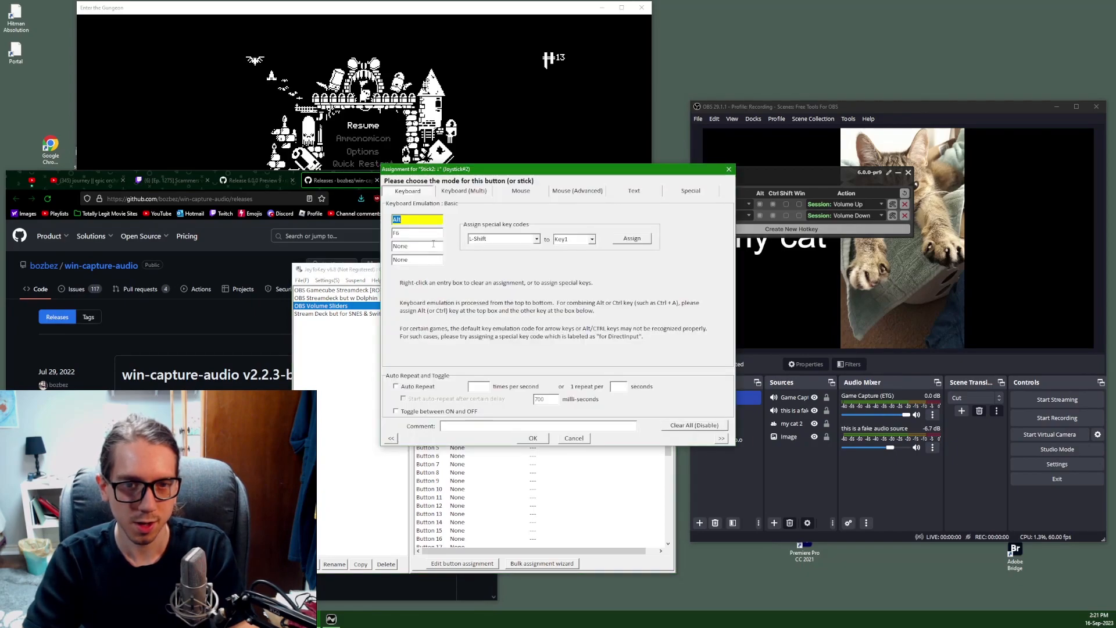
{"action": "key", "text": "ctrl"}
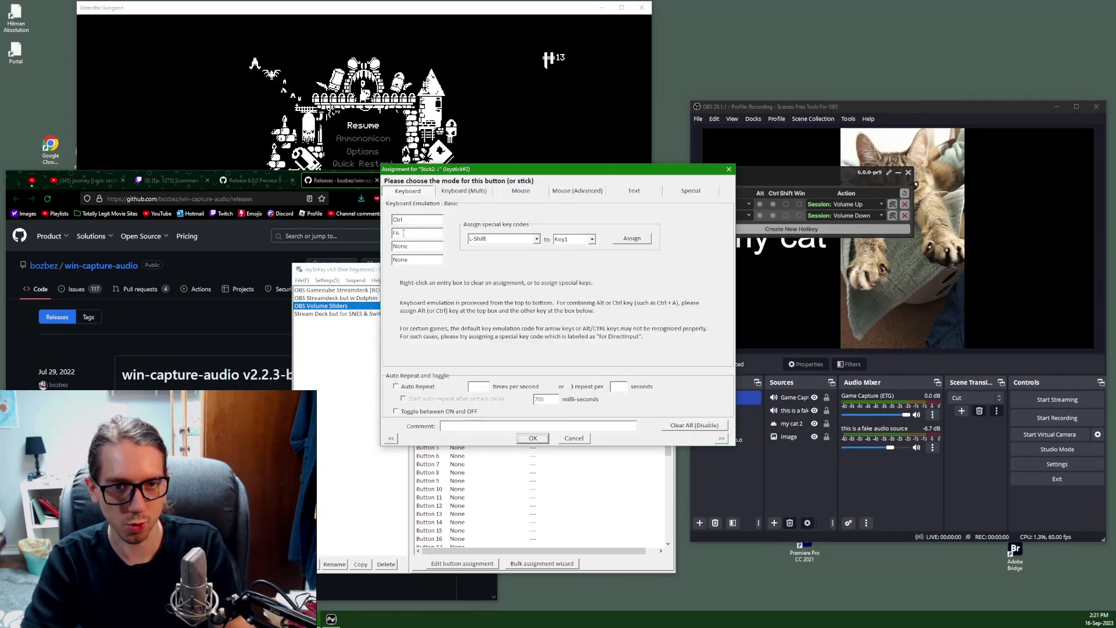
{"action": "key", "text": "alt"}
{"action": "key", "text": "F6"}
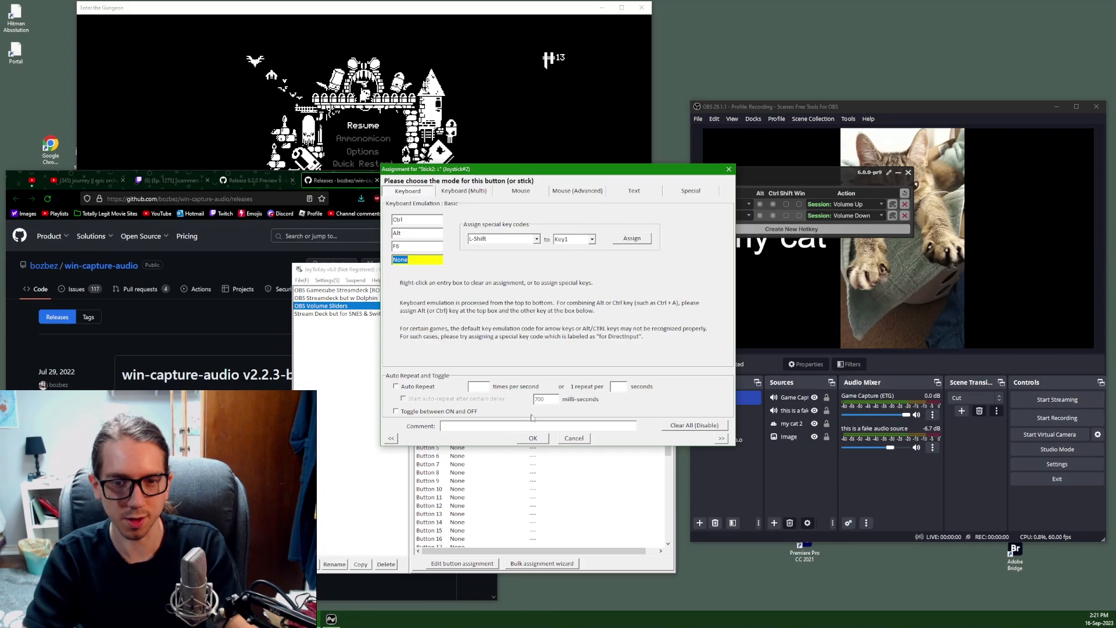
{"action": "left_click", "coordinate": [533, 439]}
{"action": "left_click", "coordinate": [560, 422]}
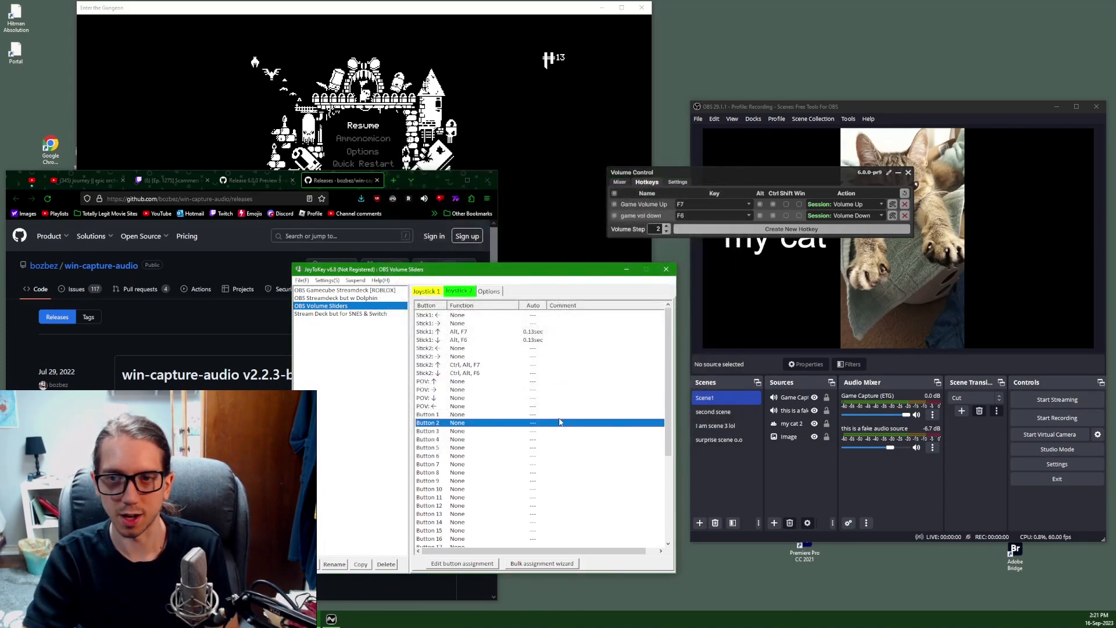
{"action": "left_click", "coordinate": [619, 182]}
{"action": "left_click_drag", "start_coordinate": [657, 173], "coordinate": [535, 165]}
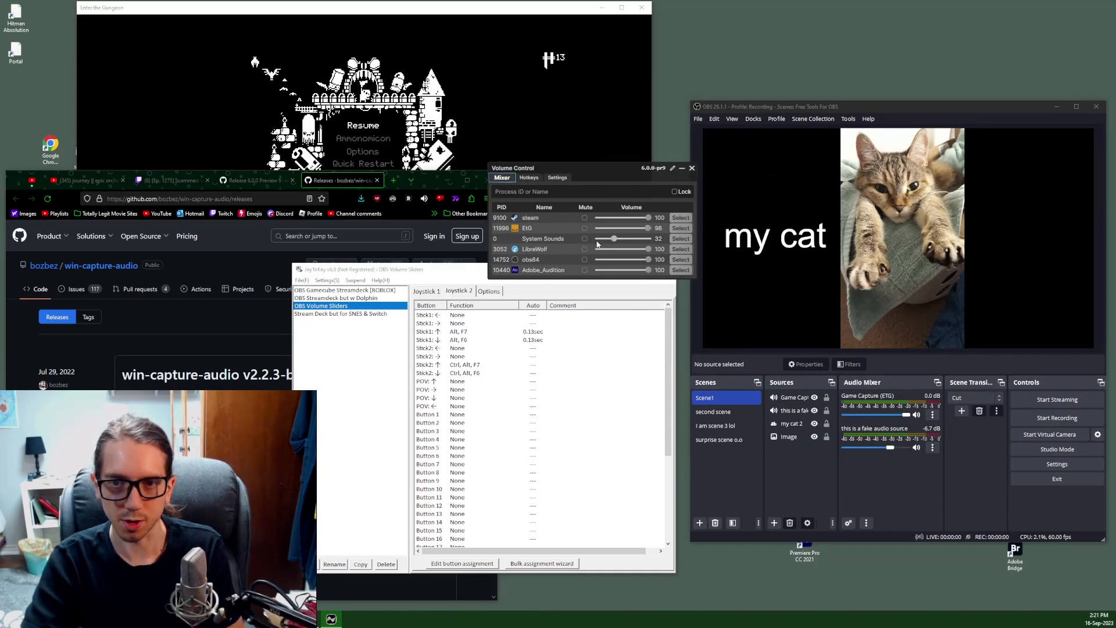
Turn on auto repeat for the Stick2 up assignment in JoyToKey, with one repeat per 0.2 seconds
{"action": "left_click", "coordinate": [473, 365]}
{"action": "right_click", "coordinate": [472, 365]}
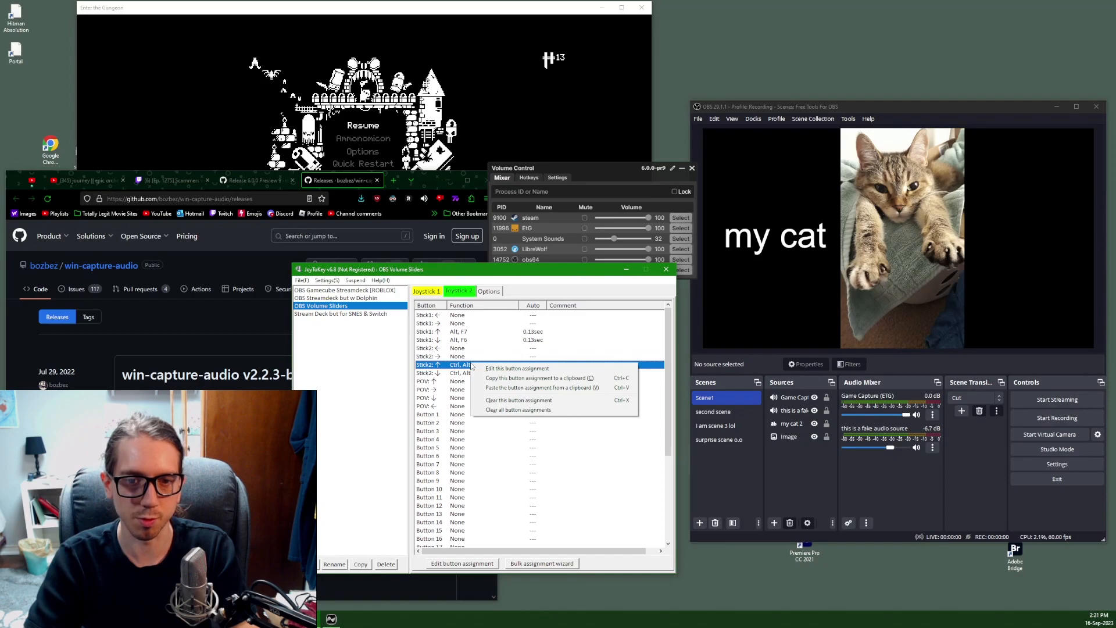
{"action": "left_click", "coordinate": [477, 370]}
{"action": "left_click", "coordinate": [397, 387]}
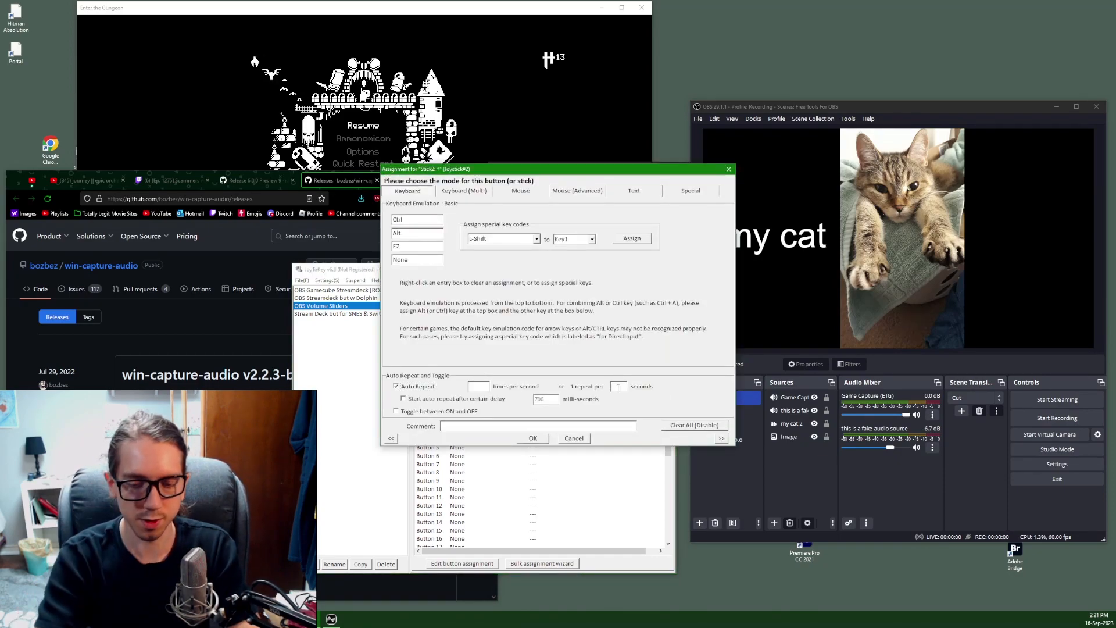
{"action": "left_click", "coordinate": [531, 438]}
Turn on auto repeat for the Stick2 down assignment, with one repeat per 0.2 seconds
{"action": "left_click", "coordinate": [525, 373]}
{"action": "right_click", "coordinate": [525, 372]}
{"action": "left_click", "coordinate": [529, 378]}
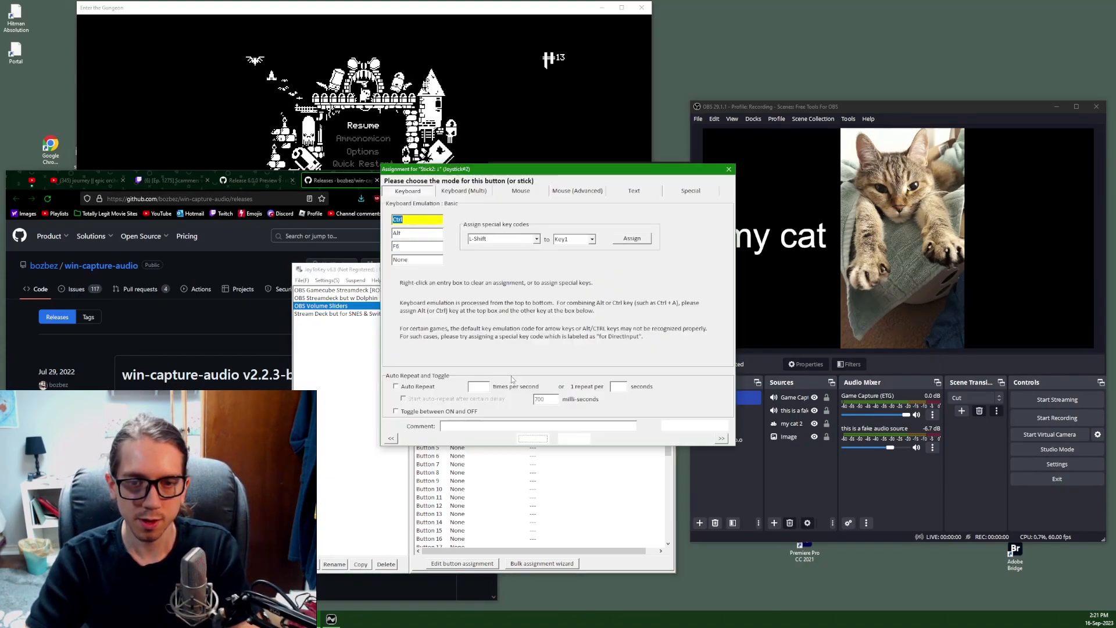
{"action": "left_click", "coordinate": [401, 387]}
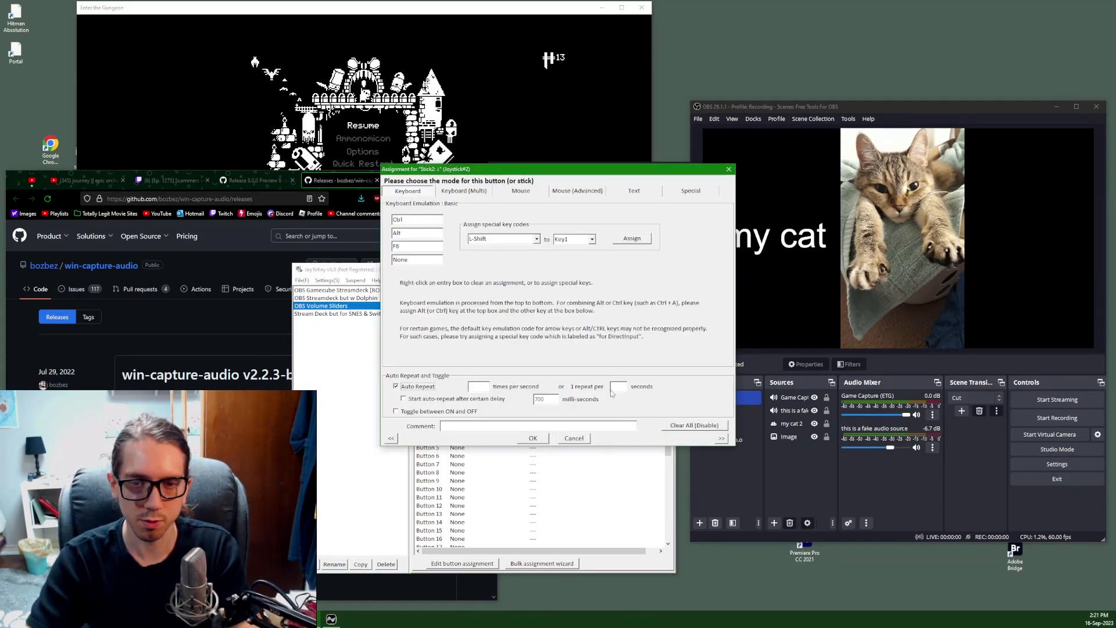
{"action": "left_click", "coordinate": [544, 439]}
Test the game vol down hotkey by lowering the EtG volume in the mixer
{"action": "key", "text": "ctrl+alt+F6"}
{"action": "key", "text": "ctrl+alt+F6"}
{"action": "key", "text": "ctrl+alt+F6"}
{"action": "key", "text": "ctrl+alt+F6"}
{"action": "key", "text": "ctrl+alt+F6"}
{"action": "key", "text": "ctrl+alt+F6"}
{"action": "key", "text": "ctrl+alt+F6"}
{"action": "key", "text": "ctrl+alt+F6"}
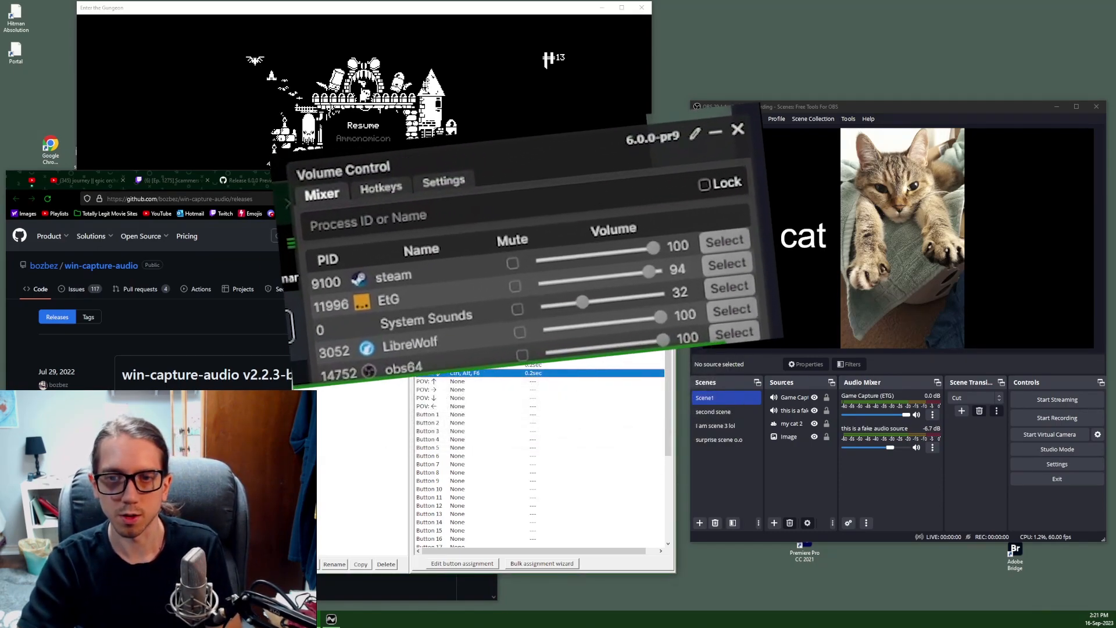
{"action": "key", "text": "ctrl+alt+F6"}
{"action": "key", "text": "ctrl+alt+F6"}
{"action": "left_click_drag", "start_coordinate": [455, 165], "coordinate": [485, 118]}
Raise the EtG volume to 100 with the Game Volume Up hotkey
{"action": "key", "text": "ctrl+alt+F5"}
{"action": "key", "text": "ctrl+alt+F5"}
{"action": "key", "text": "ctrl+alt+F5"}
{"action": "key", "text": "ctrl+alt+F5"}
{"action": "key", "text": "ctrl+alt+F5"}
{"action": "key", "text": "ctrl+alt+F5"}
{"action": "key", "text": "ctrl+alt+F5"}
{"action": "key", "text": "ctrl+alt+F5"}
{"action": "key", "text": "ctrl+alt+F5"}
{"action": "key", "text": "ctrl+alt+F5"}
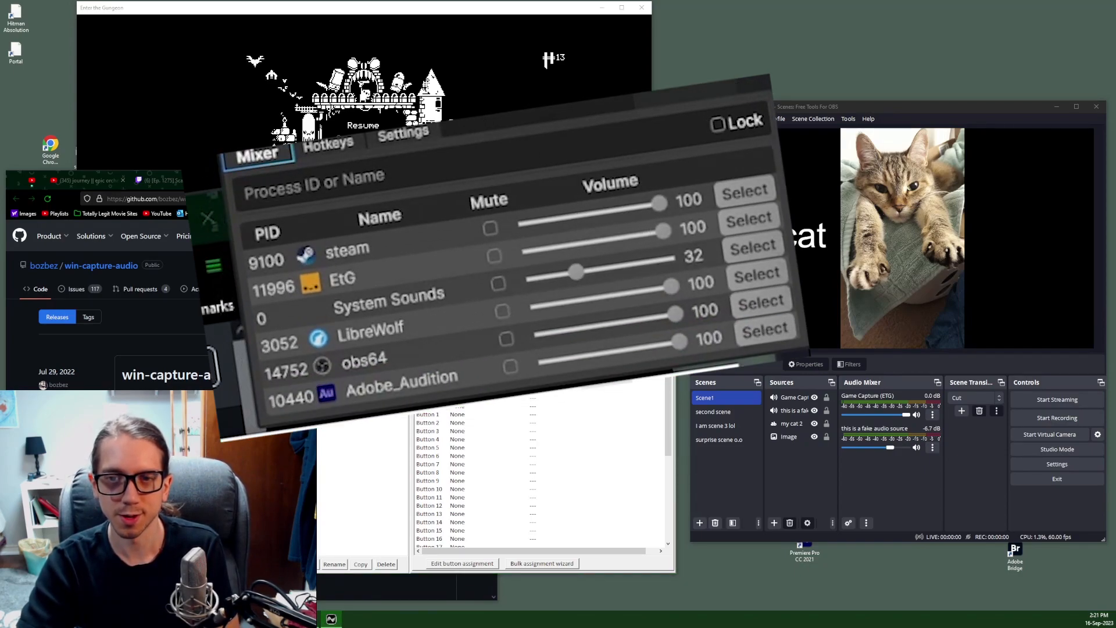
Lower the EtG volume to 84 with the game vol down hotkey
{"action": "key", "text": "ctrl+alt+F6"}
{"action": "key", "text": "ctrl+alt+F6"}
{"action": "key", "text": "ctrl+alt+F6"}
{"action": "key", "text": "ctrl+alt+F6"}
{"action": "key", "text": "ctrl+alt+F6"}
{"action": "key", "text": "ctrl+alt+F6"}
{"action": "key", "text": "ctrl+alt+F6"}
{"action": "key", "text": "ctrl+alt+F6"}
{"action": "key", "text": "ctrl+alt+F6"}
{"action": "key", "text": "ctrl+alt+F6"}
{"action": "key", "text": "ctrl+alt+F6"}
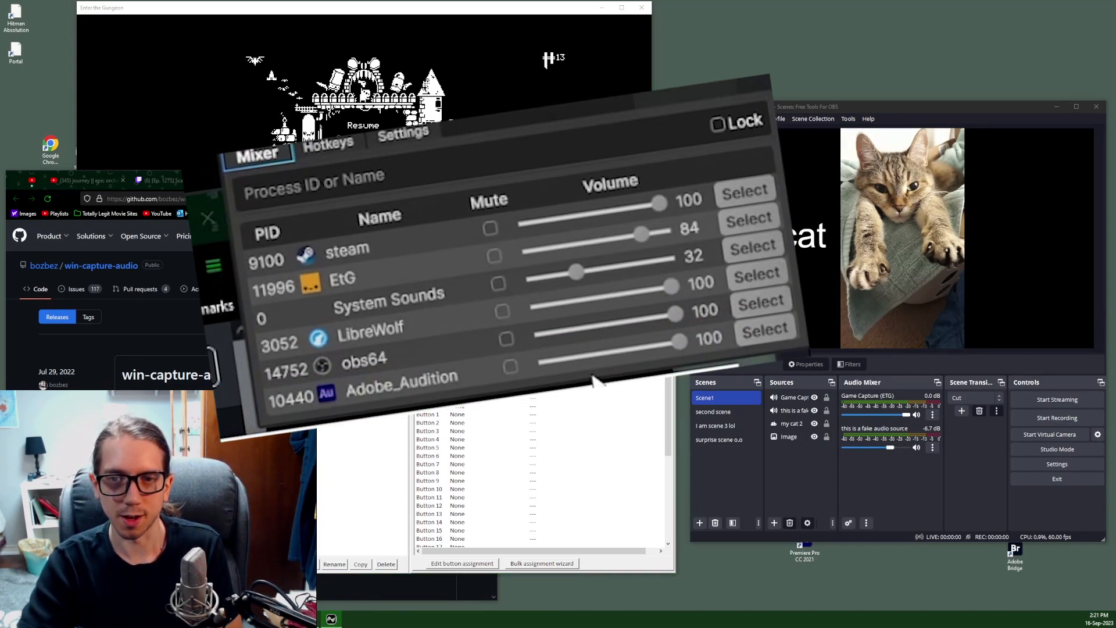
Lower the EtG volume further in the mixer with the game vol down hotkey
{"action": "key", "text": "ctrl+alt+F6"}
{"action": "key", "text": "ctrl+alt+F6"}
{"action": "key", "text": "ctrl+alt+F6"}
{"action": "key", "text": "ctrl+alt+F6"}
{"action": "key", "text": "ctrl+alt+F6"}
{"action": "key", "text": "ctrl+alt+F6"}
{"action": "key", "text": "ctrl+alt+F6"}
Raise the EtG volume to 100 with the Game Volume Up hotkey
{"action": "key", "text": "ctrl+alt+F5"}
{"action": "key", "text": "ctrl+alt+F5"}
{"action": "key", "text": "ctrl+alt+F5"}
{"action": "key", "text": "ctrl+alt+F5"}
{"action": "key", "text": "ctrl+alt+F5"}
{"action": "key", "text": "ctrl+alt+F5"}
{"action": "key", "text": "ctrl+alt+F5"}
{"action": "key", "text": "ctrl+alt+F5"}
{"action": "key", "text": "ctrl+alt+F5"}
{"action": "key", "text": "ctrl+alt+F5"}
{"action": "key", "text": "ctrl+alt+F5"}
{"action": "key", "text": "ctrl+alt+F5"}
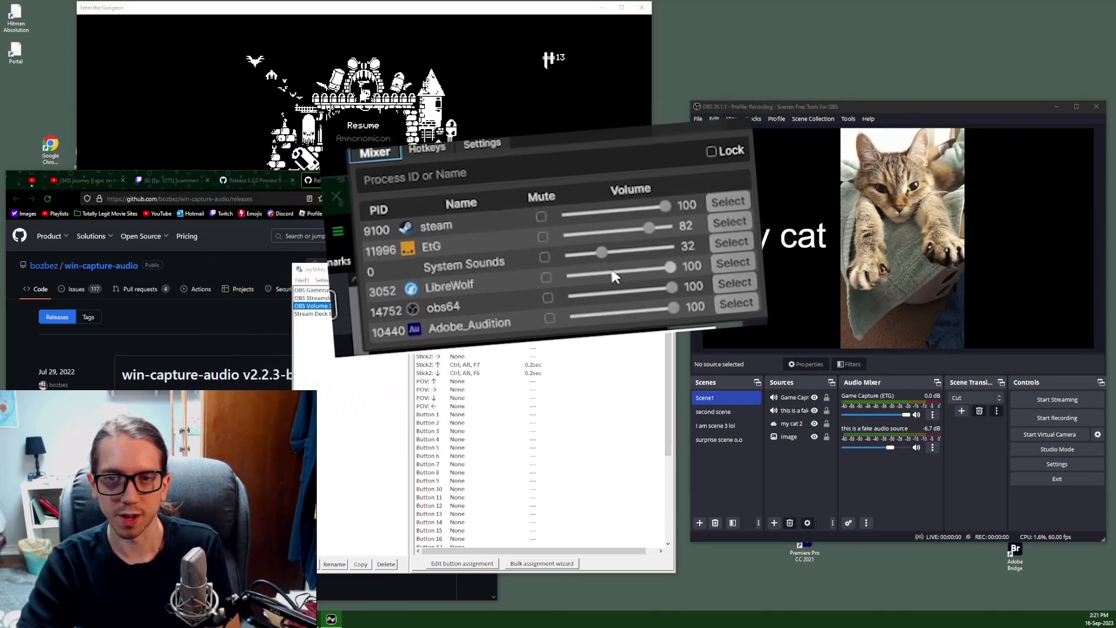
{"action": "key", "text": "ctrl+alt+F5"}
{"action": "key", "text": "ctrl+alt+F5"}
{"action": "key", "text": "ctrl+alt+F5"}
{"action": "key", "text": "ctrl+alt+F5"}
{"action": "key", "text": "ctrl+alt+F5"}
{"action": "key", "text": "ctrl+alt+F5"}
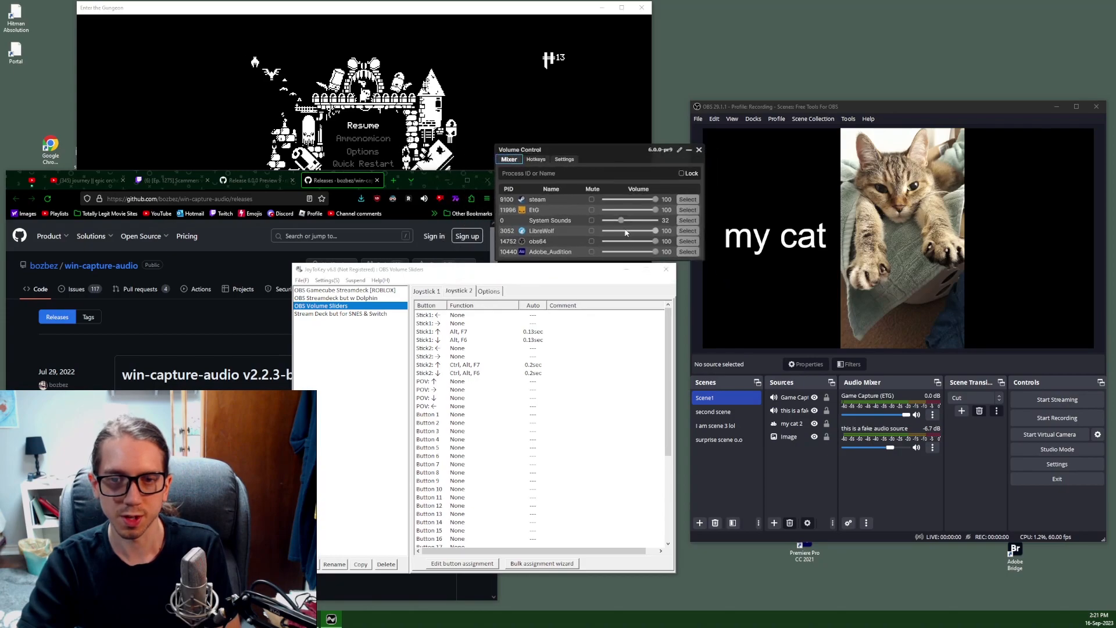
Set the auto repeat of the Stick2 up assignment in JoyToKey to one repeat per 0.05 seconds
{"action": "right_click", "coordinate": [531, 366]}
{"action": "left_click", "coordinate": [552, 374]}
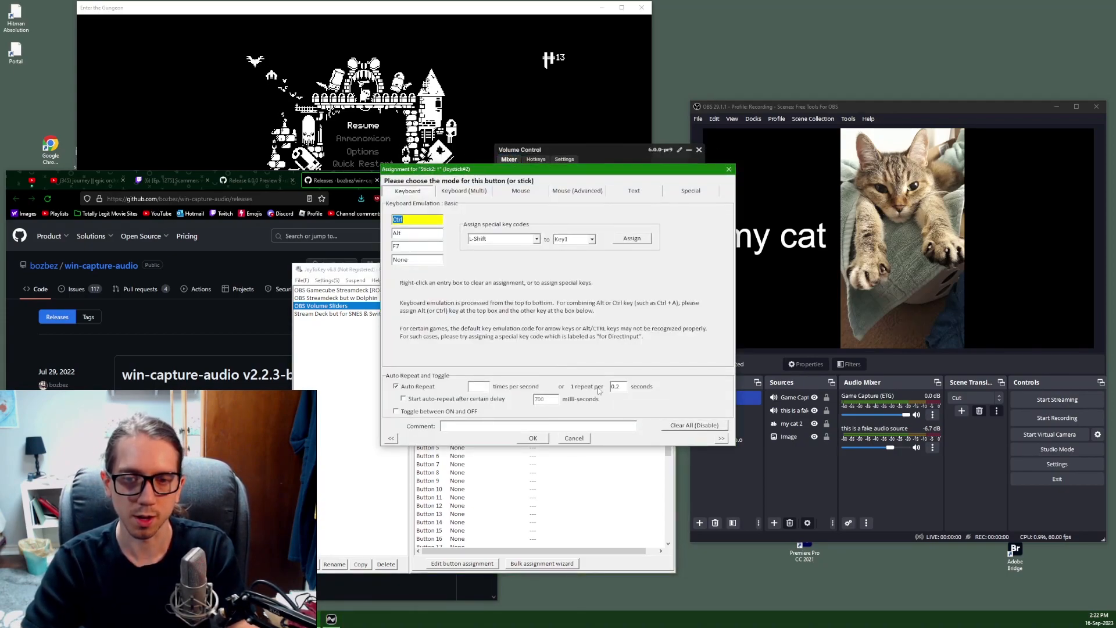
{"action": "double_click", "coordinate": [621, 388]}
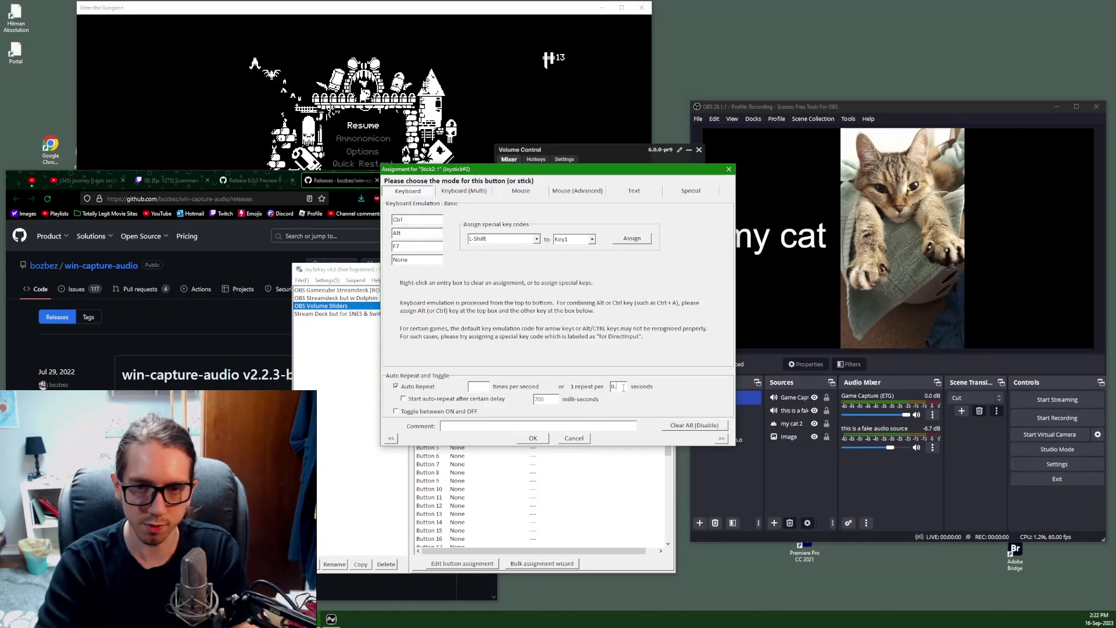
{"action": "type", "text": "0.05"}
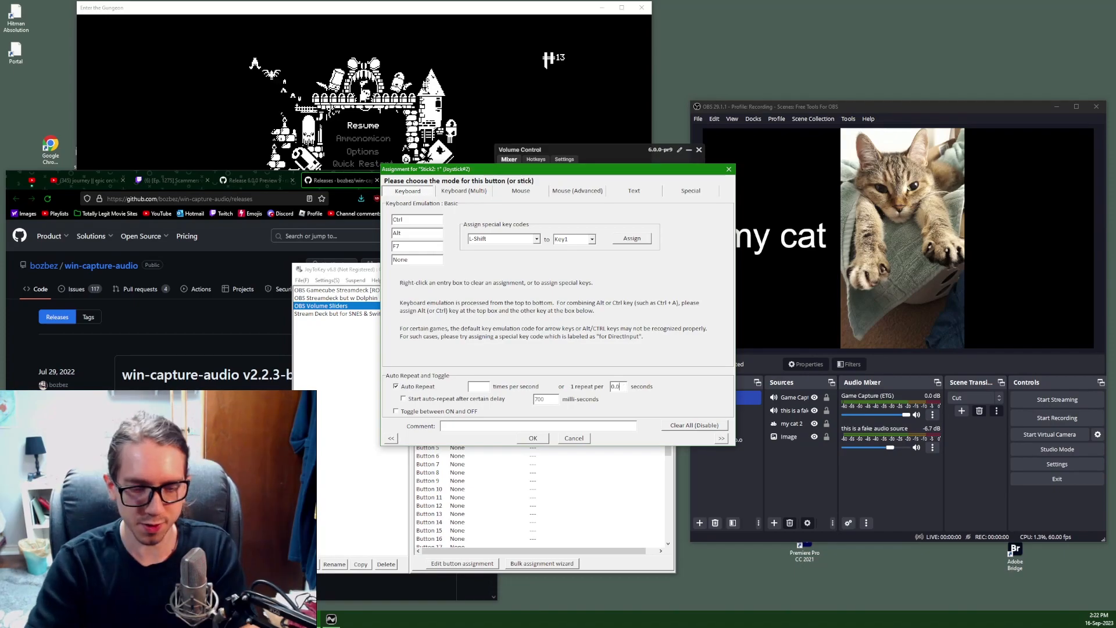
{"action": "left_click", "coordinate": [537, 440]}
Set the auto repeat of the Stick2 down assignment to one repeat per 0.05 seconds
{"action": "right_click", "coordinate": [536, 375]}
{"action": "left_click", "coordinate": [567, 379]}
{"action": "double_click", "coordinate": [618, 387]}
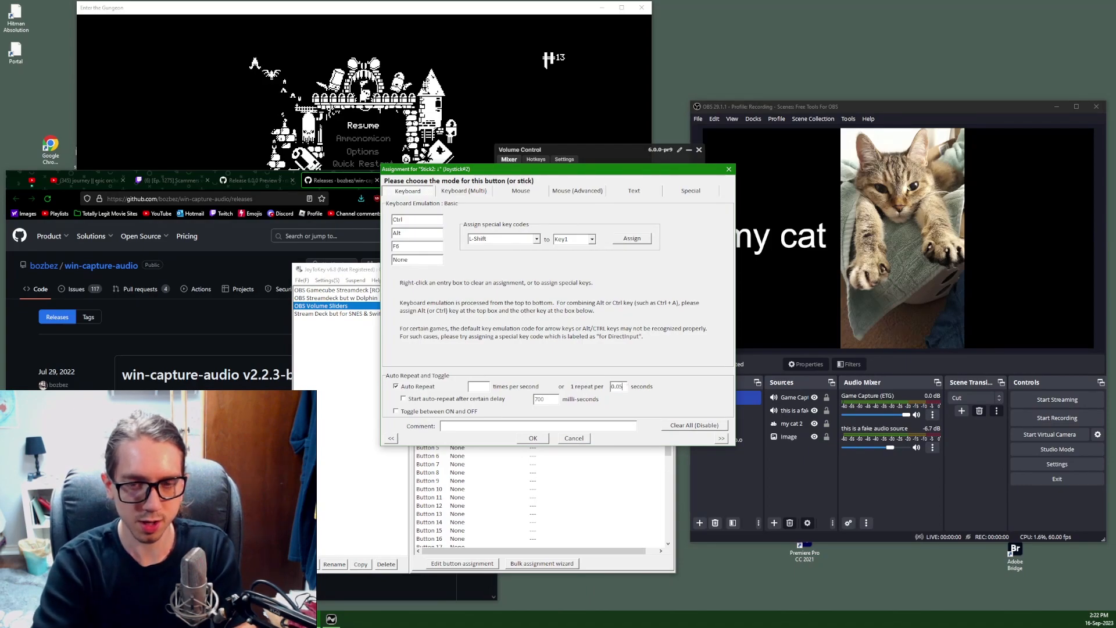
{"action": "left_click", "coordinate": [533, 438]}
Test the faster repeat rate by lowering the EtG volume to 14 with the game vol down hotkey
{"action": "left_click", "coordinate": [571, 161]}
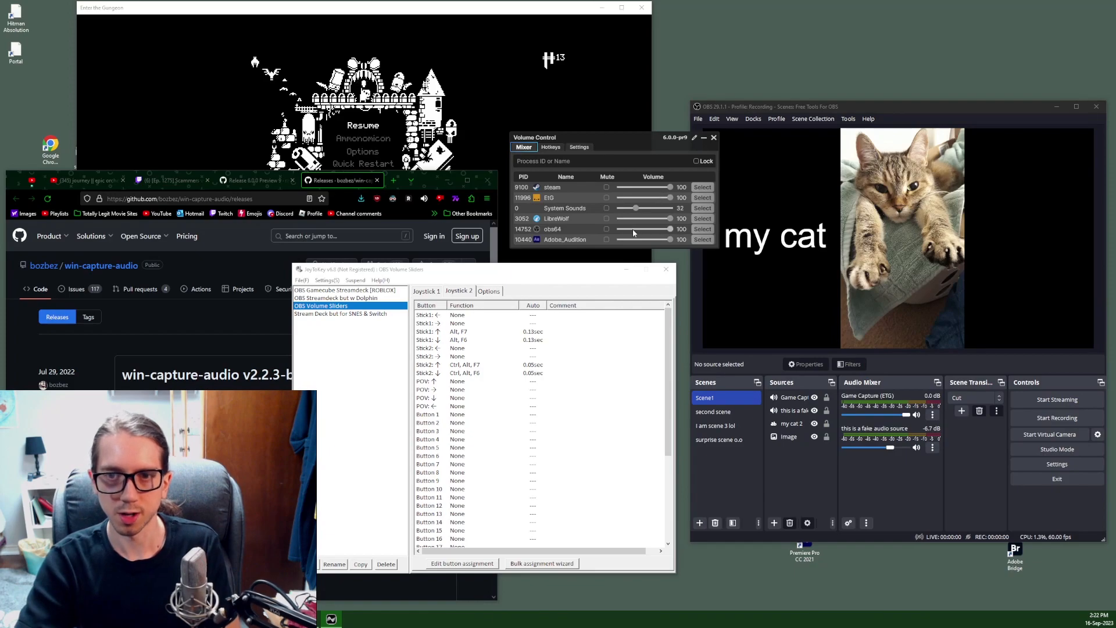
{"action": "key", "text": "ctrl+alt+F6"}
{"action": "key", "text": "ctrl+alt+F6"}
{"action": "key", "text": "ctrl+alt+F6"}
{"action": "key", "text": "ctrl+alt+F6"}
{"action": "key", "text": "ctrl+alt+F6"}
{"action": "key", "text": "ctrl+alt+F6"}
{"action": "key", "text": "ctrl+alt+F6"}
{"action": "key", "text": "ctrl+alt+F6"}
{"action": "key", "text": "ctrl+alt+F6"}
{"action": "key", "text": "ctrl+alt+F6"}
{"action": "key", "text": "ctrl+alt+F6"}
{"action": "key", "text": "ctrl+alt+F6"}
{"action": "key", "text": "ctrl+alt+F6"}
{"action": "key", "text": "ctrl+alt+F6"}
{"action": "key", "text": "ctrl+alt+F6"}
{"action": "key", "text": "ctrl+alt+F6"}
{"action": "key", "text": "ctrl+alt+F6"}
{"action": "key", "text": "ctrl+alt+F6"}
{"action": "key", "text": "ctrl+alt+F6"}
{"action": "key", "text": "ctrl+alt+F6"}
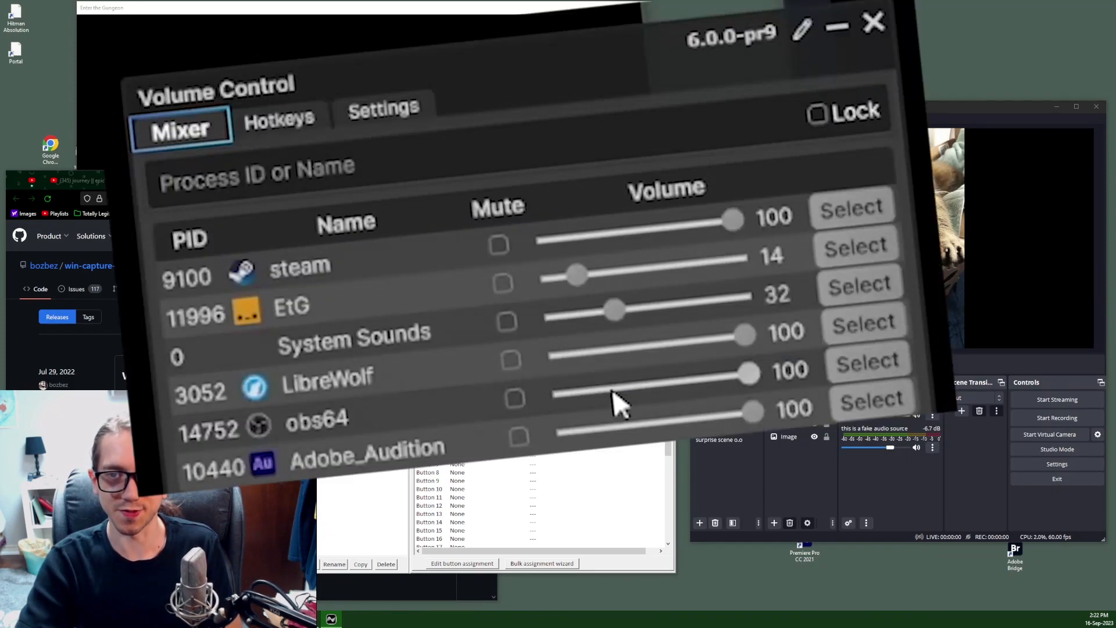
Restore the EtG volume to 100 using the Game Volume Up hotkey at the faster repeat rate
{"action": "key", "text": "ctrl+alt+F7"}
{"action": "key", "text": "ctrl+alt+F7"}
{"action": "key", "text": "ctrl+alt+F7"}
{"action": "key", "text": "ctrl+alt+F7"}
{"action": "key", "text": "ctrl+alt+F7"}
{"action": "key", "text": "ctrl+alt+F7"}
{"action": "key", "text": "ctrl+alt+F7"}
{"action": "key", "text": "ctrl+alt+F7"}
{"action": "key", "text": "ctrl+alt+F7"}
{"action": "key", "text": "ctrl+alt+F7"}
{"action": "key", "text": "ctrl+alt+F7"}
{"action": "key", "text": "ctrl+alt+F7"}
{"action": "key", "text": "ctrl+alt+F7"}
{"action": "key", "text": "ctrl+alt+F7"}
{"action": "key", "text": "ctrl+alt+F7"}
{"action": "key", "text": "ctrl+alt+F7"}
{"action": "key", "text": "ctrl+alt+F7"}
{"action": "key", "text": "ctrl+alt+F7"}
{"action": "key", "text": "ctrl+alt+F7"}
{"action": "key", "text": "ctrl+alt+F7"}
{"action": "key", "text": "ctrl+alt+F7"}
{"action": "key", "text": "ctrl+alt+F7"}
{"action": "key", "text": "ctrl+alt+F7"}
{"action": "key", "text": "ctrl+alt+F7"}
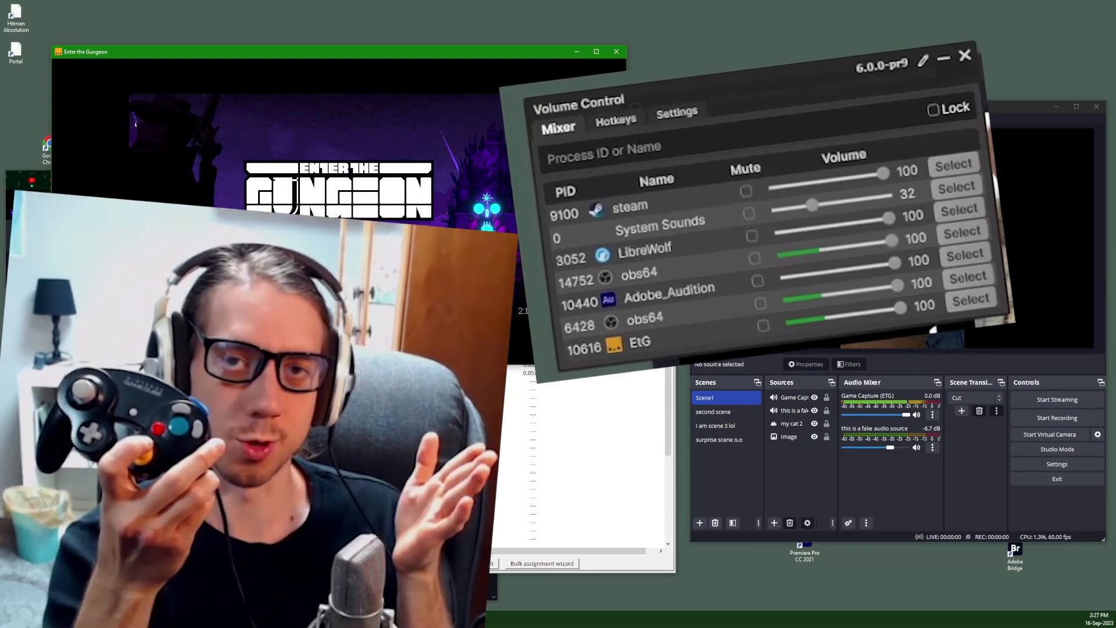
Lower the EtG volume to 0 with the controller and raise it again to 52
{"action": "key", "text": "XF86AudioLowerVolume"}
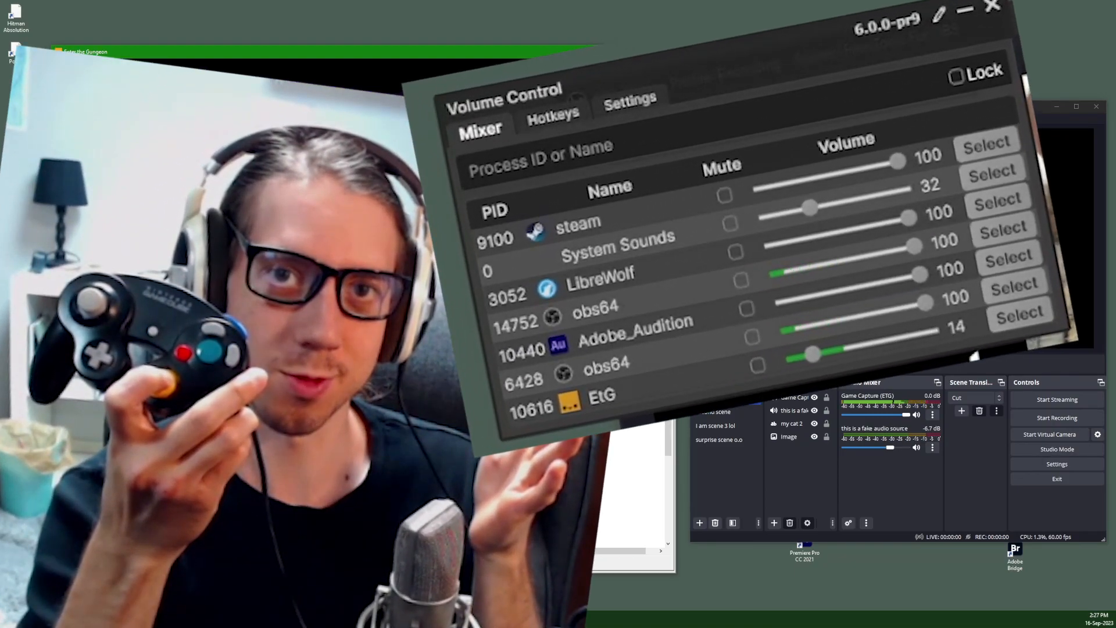
{"action": "key", "text": "XF86AudioLowerVolume"}
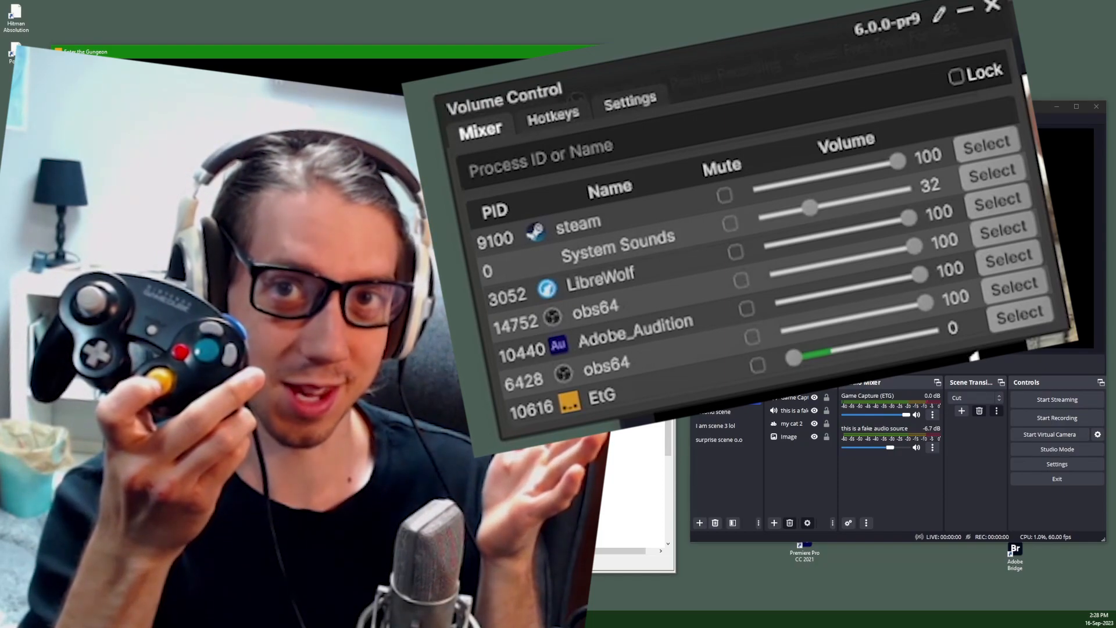
{"action": "key", "text": "XF86AudioRaiseVolume"}
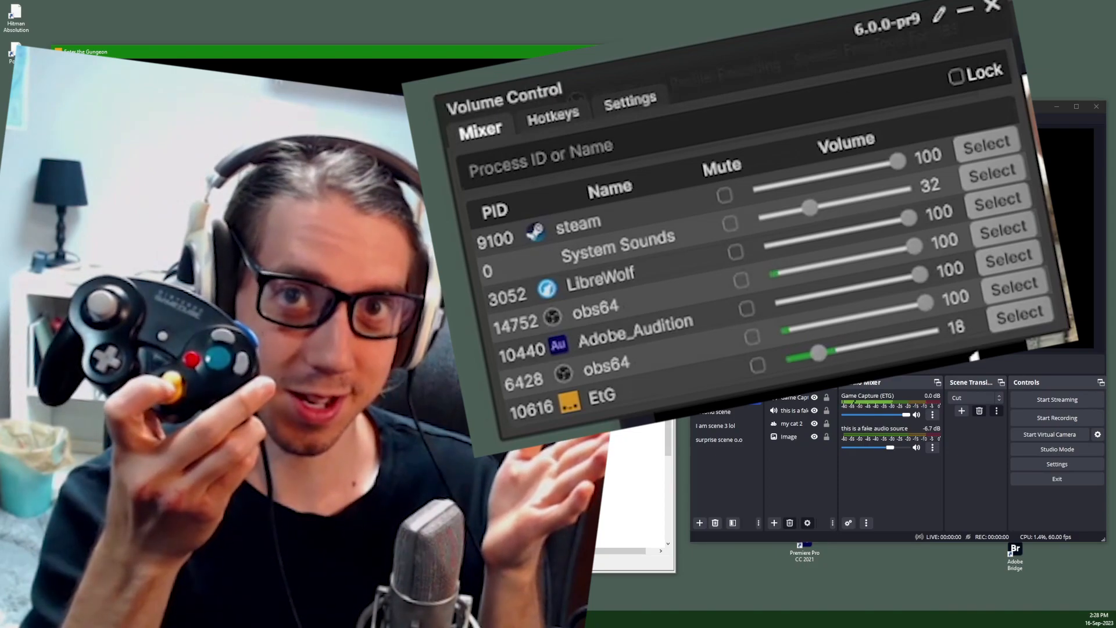
{"action": "key", "text": "XF86AudioRaiseVolume"}
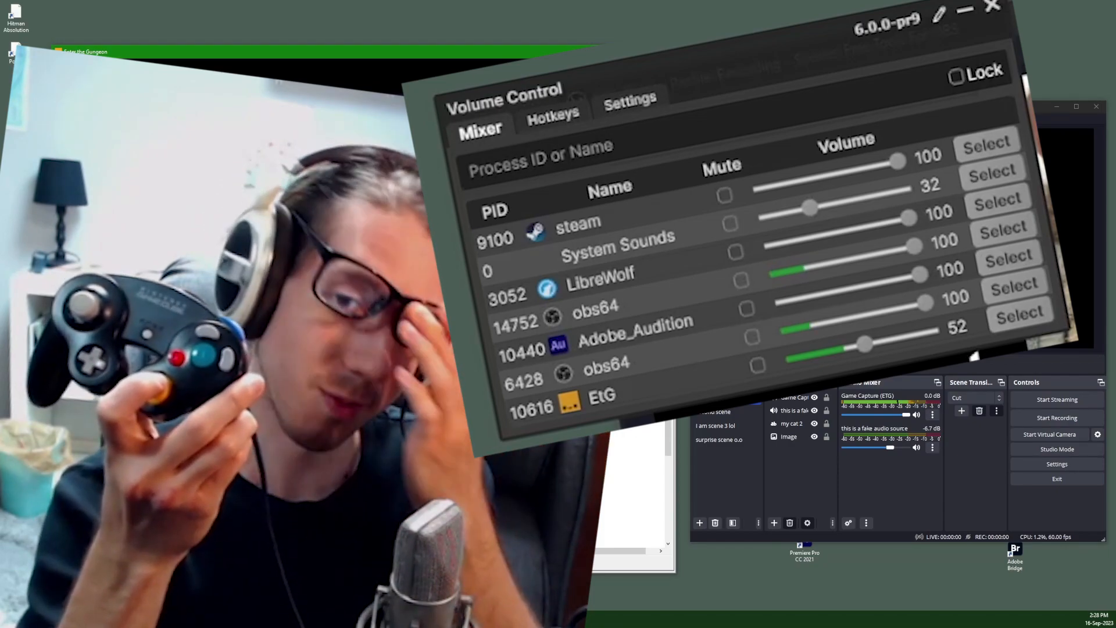
Vary the EtG volume with the controller stick, bringing it down to 0
{"action": "key", "text": "XF86AudioLowerVolume"}
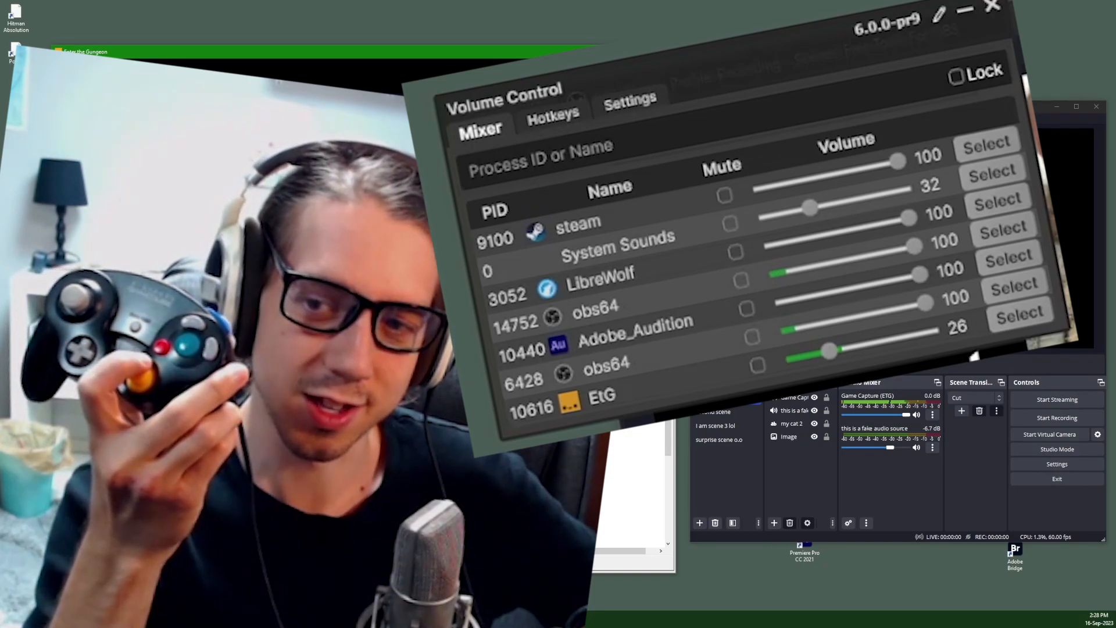
{"action": "key", "text": "XF86AudioLowerVolume"}
{"action": "key", "text": "XF86AudioRaiseVolume"}
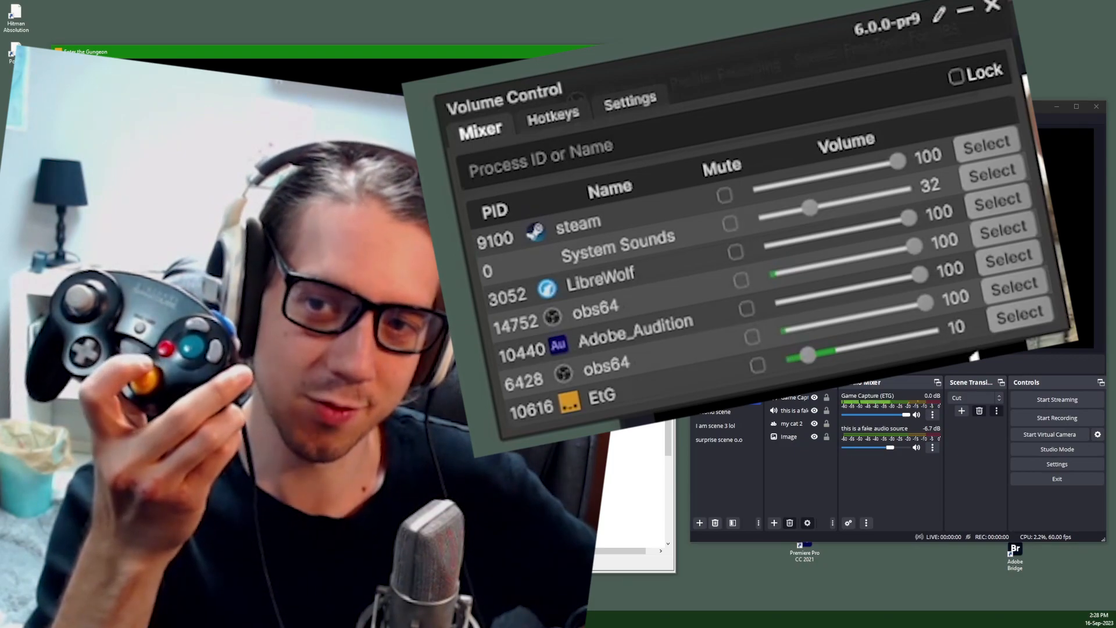
{"action": "key", "text": "XF86AudioLowerVolume"}
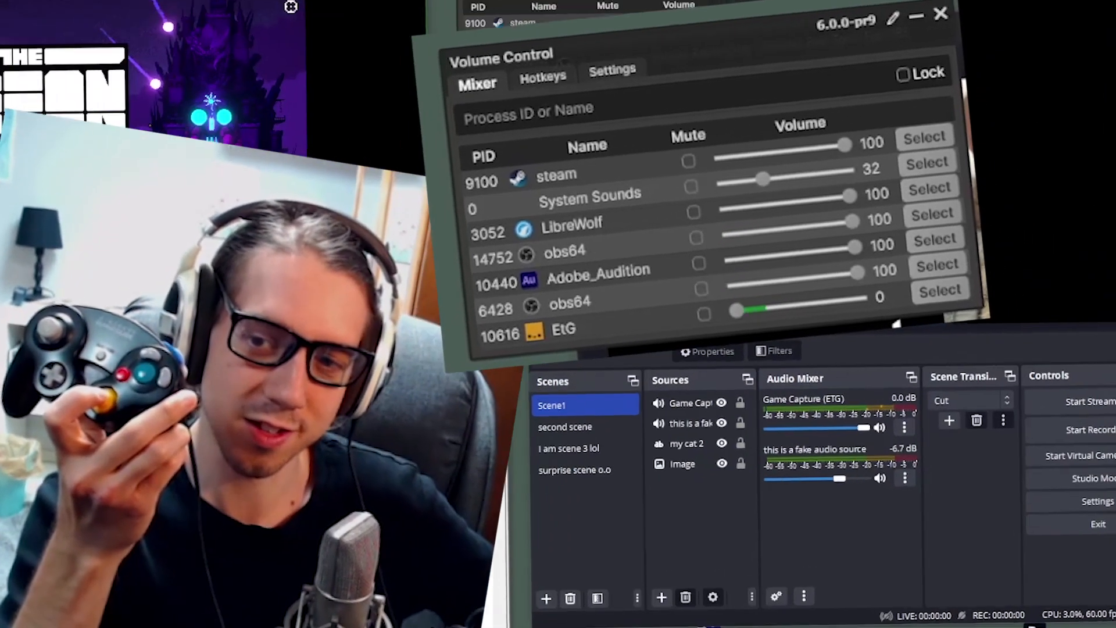
Compare the OBS game capture level while raising the EtG volume to 80 and lowering it to 0
{"action": "key", "text": "XF86AudioRaiseVolume"}
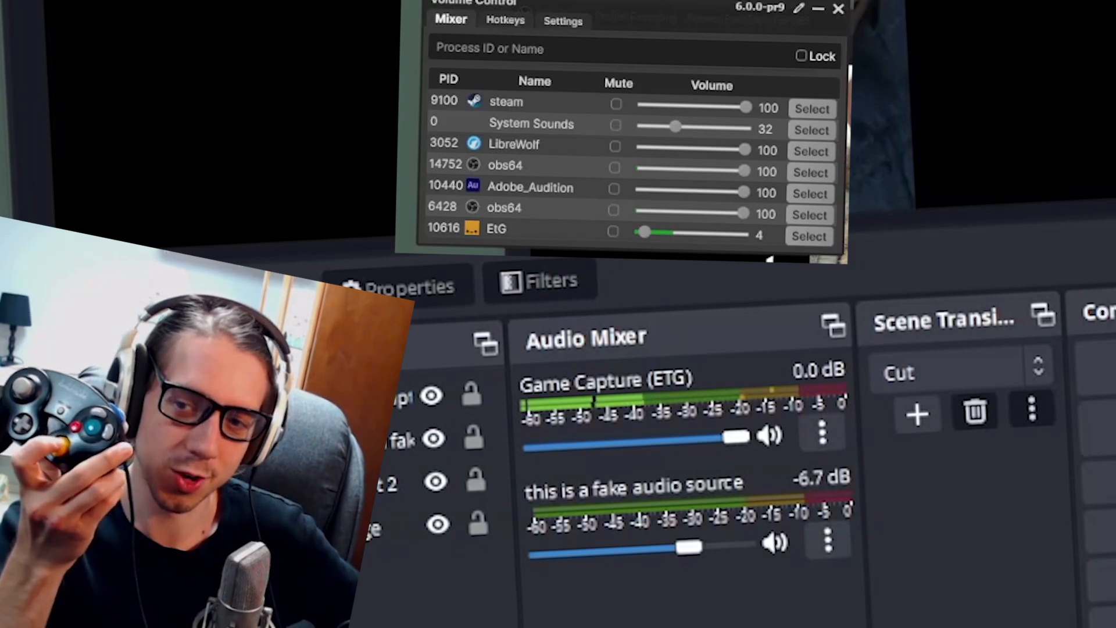
{"action": "key", "text": "XF86AudioRaiseVolume"}
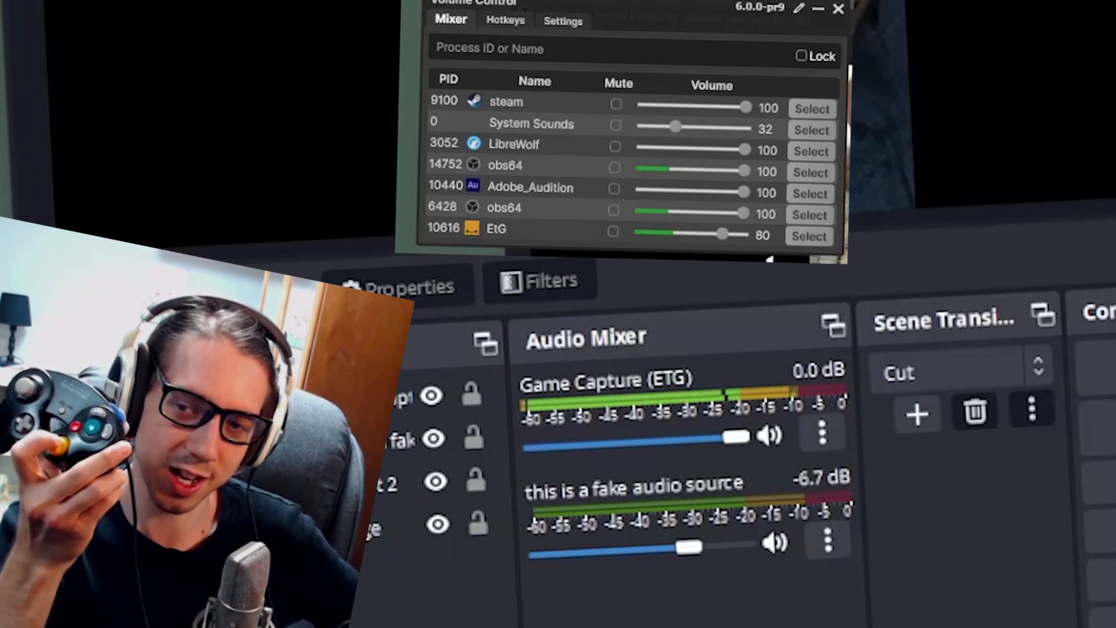
{"action": "key", "text": "XF86AudioLowerVolume"}
{"action": "key", "text": "XF86AudioLowerVolume"}
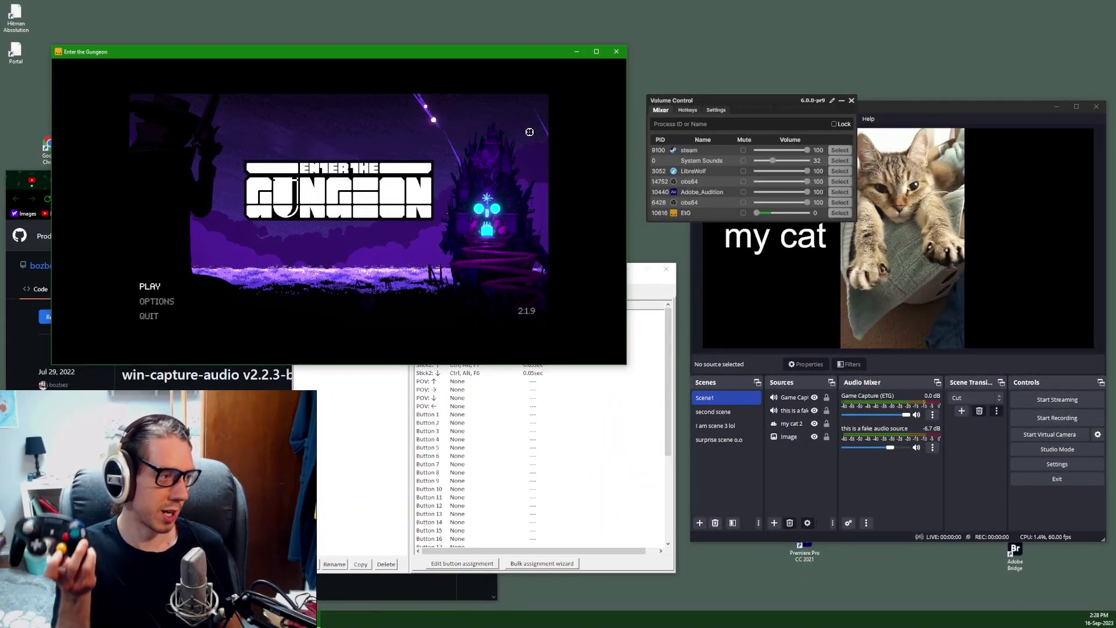
Raise the EtG volume to 74 with the Game Volume Up hotkey
{"action": "key", "text": "ctrl+alt+F7"}
{"action": "key", "text": "ctrl+alt+F7"}
{"action": "key", "text": "ctrl+alt+F7"}
{"action": "key", "text": "ctrl+alt+F7"}
{"action": "key", "text": "ctrl+alt+F7"}
{"action": "key", "text": "ctrl+alt+F7"}
{"action": "key", "text": "ctrl+alt+F7"}
{"action": "key", "text": "ctrl+alt+F7"}
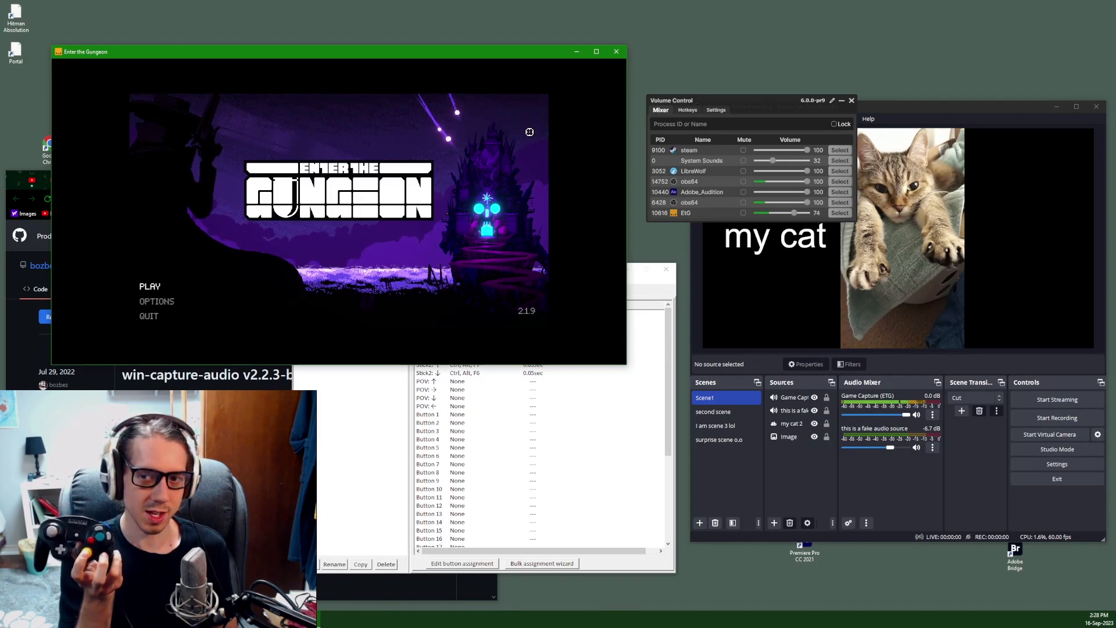
Lower the EtG volume to 0 with the game vol down hotkey
{"action": "key", "text": "ctrl+alt+F6"}
{"action": "key", "text": "ctrl+alt+F6"}
{"action": "key", "text": "ctrl+alt+F6"}
{"action": "key", "text": "ctrl+alt+F6"}
{"action": "key", "text": "ctrl+alt+F6"}
{"action": "key", "text": "ctrl+alt+F6"}
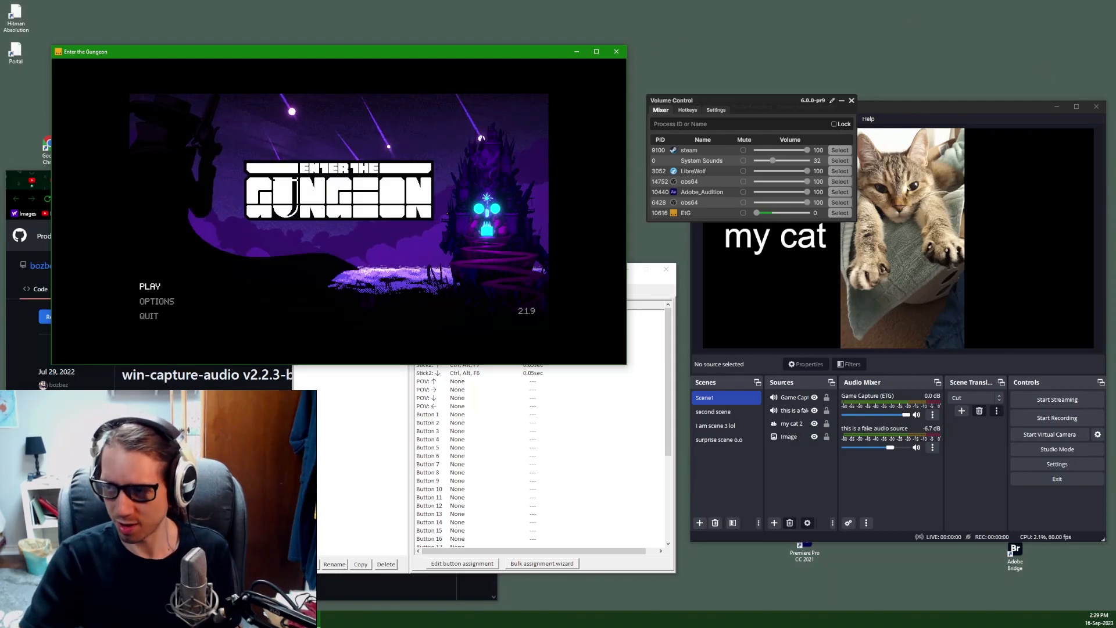
Check the script document in LibreOffice Writer and minimise it
{"action": "left_click", "coordinate": [279, 620]}
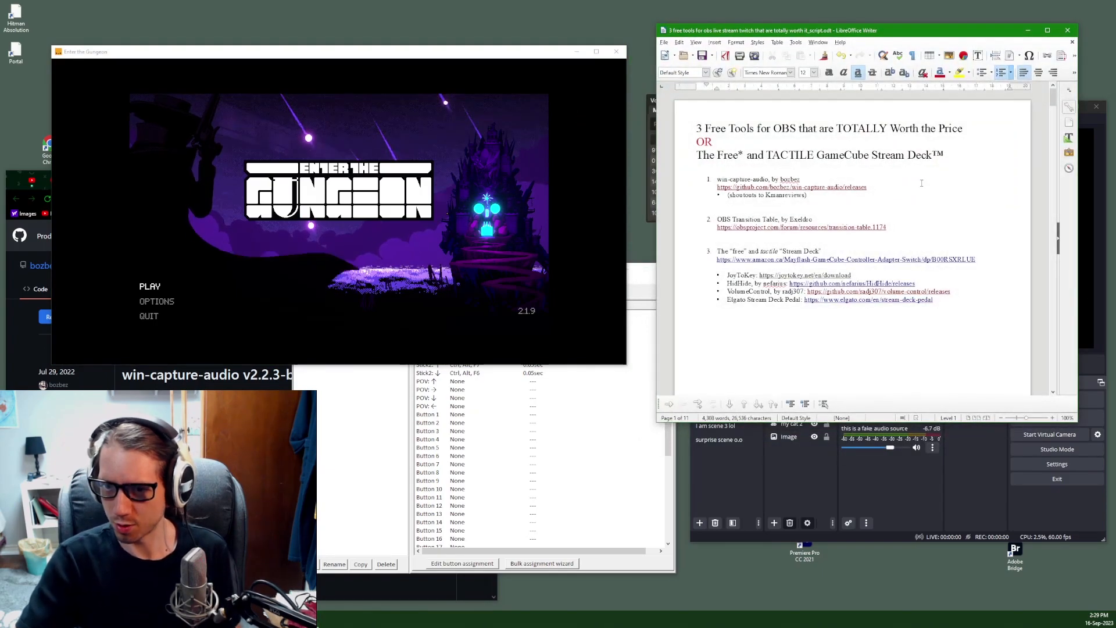
{"action": "left_click", "coordinate": [1028, 30]}
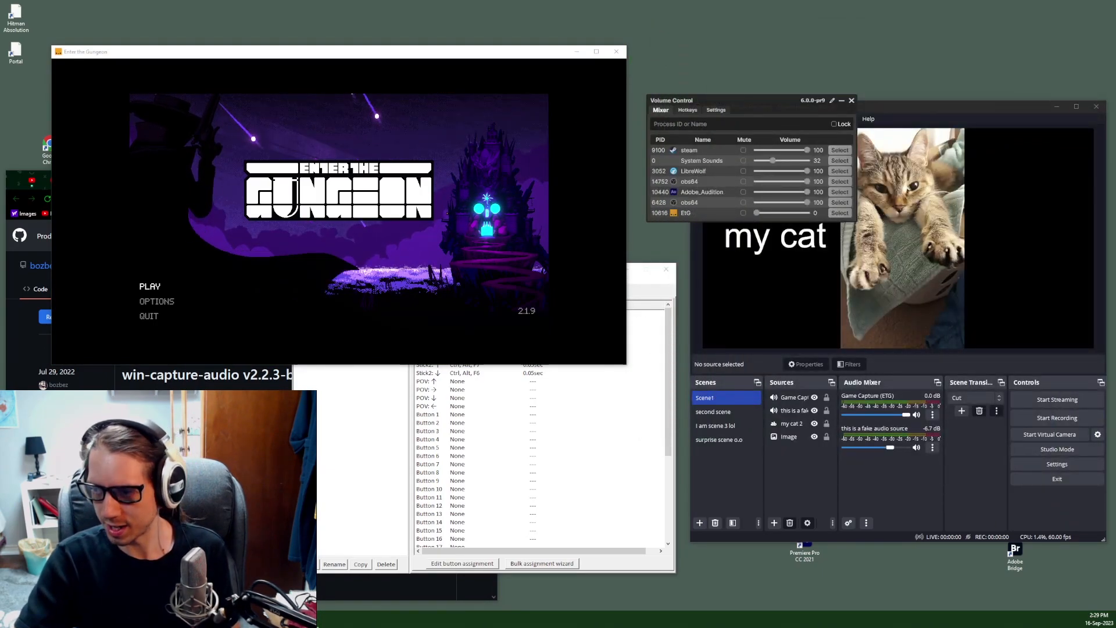